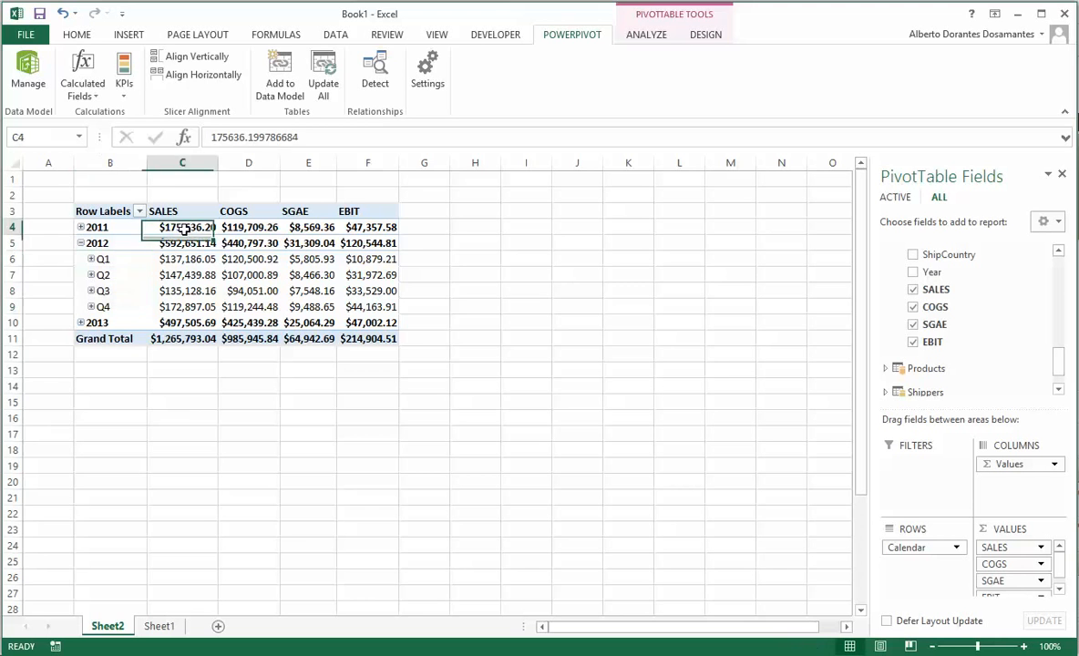
# Step: Examine the SALES, COGS, SGAE and EBIT figures by year and by 2012 quarter in the pivot table
pyautogui.click(232, 273)
pyautogui.click(167, 243)
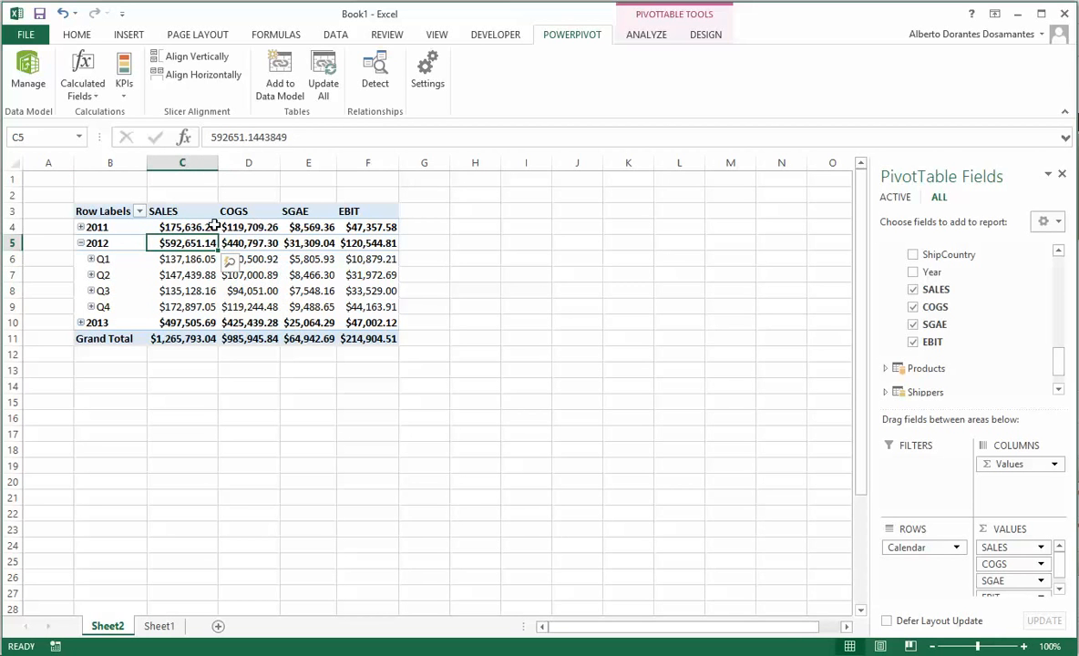
pyautogui.click(178, 227)
pyautogui.click(257, 226)
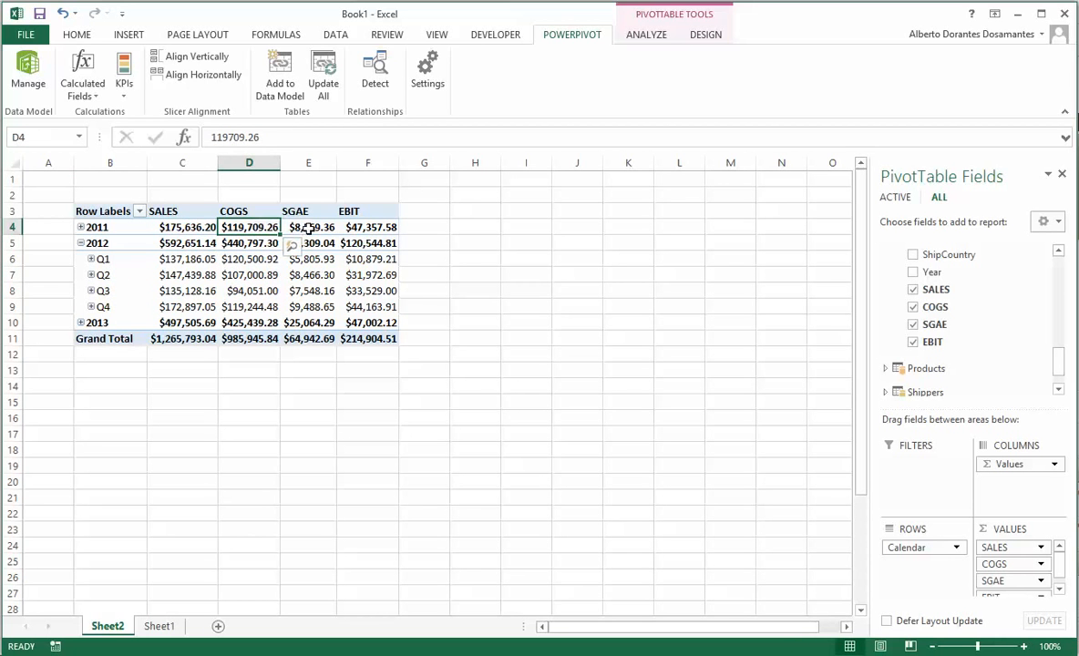
pyautogui.click(306, 228)
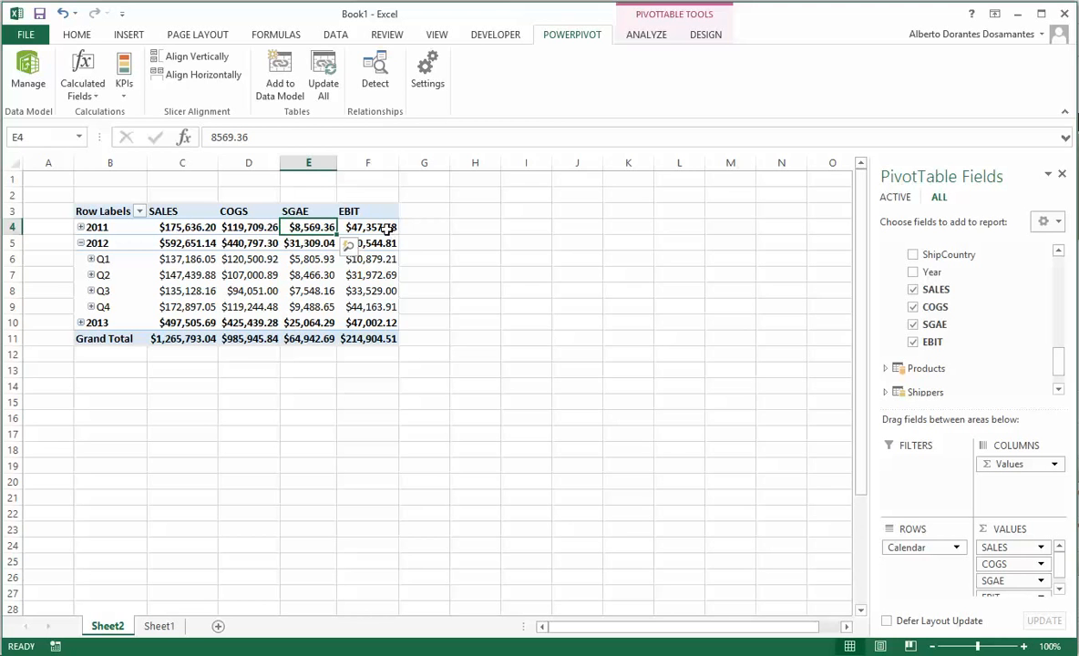
pyautogui.click(378, 227)
pyautogui.click(248, 275)
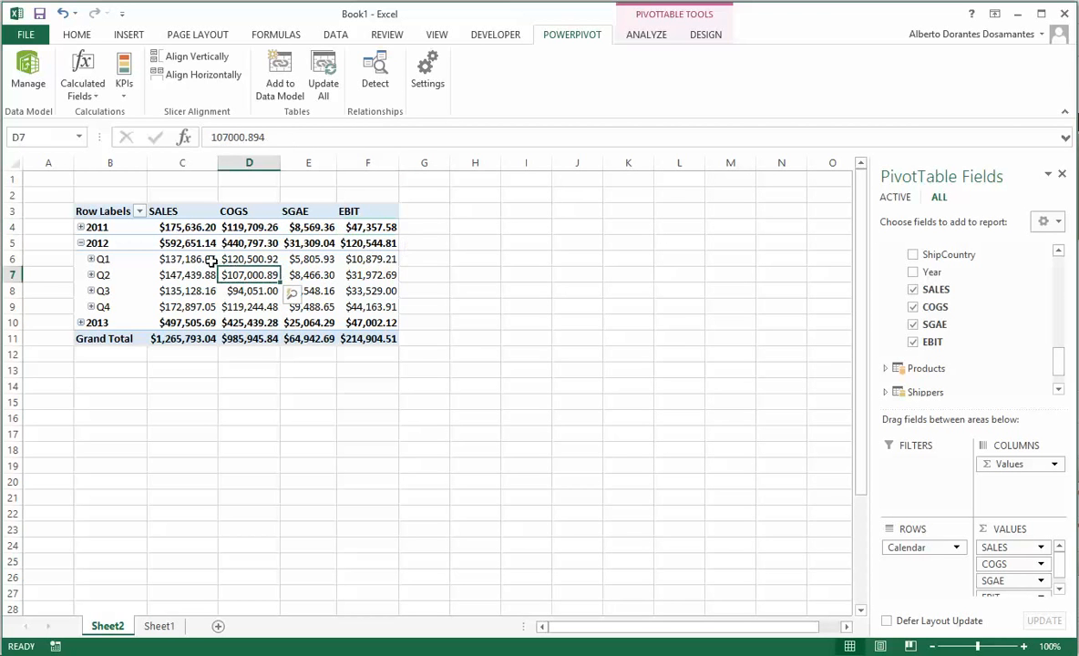
pyautogui.click(187, 260)
pyautogui.click(187, 275)
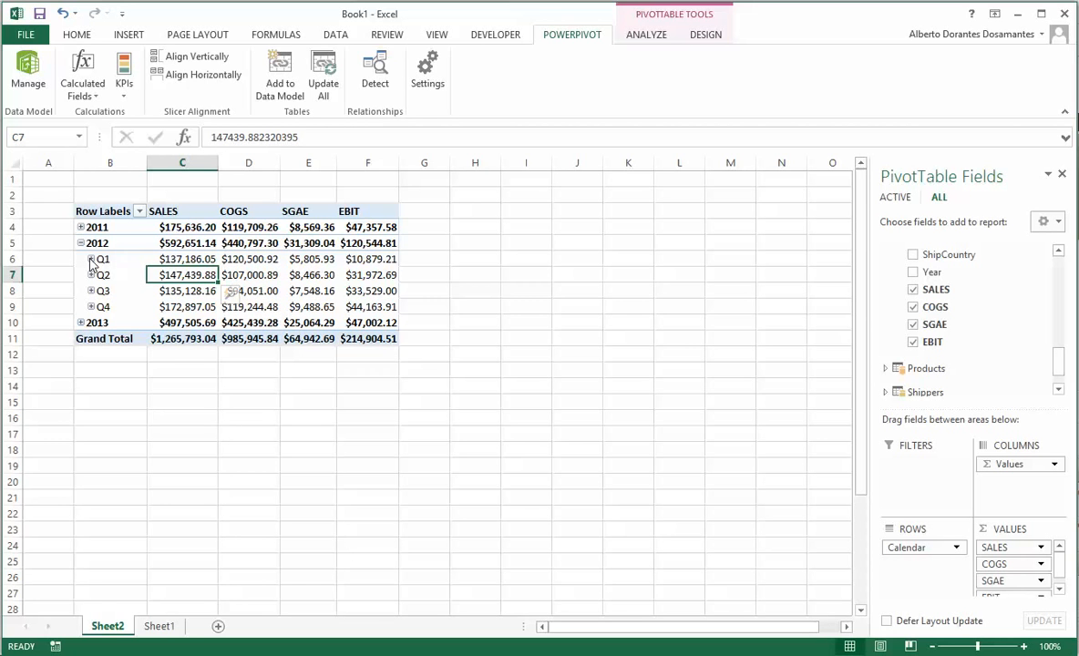
pyautogui.click(177, 213)
pyautogui.click(235, 212)
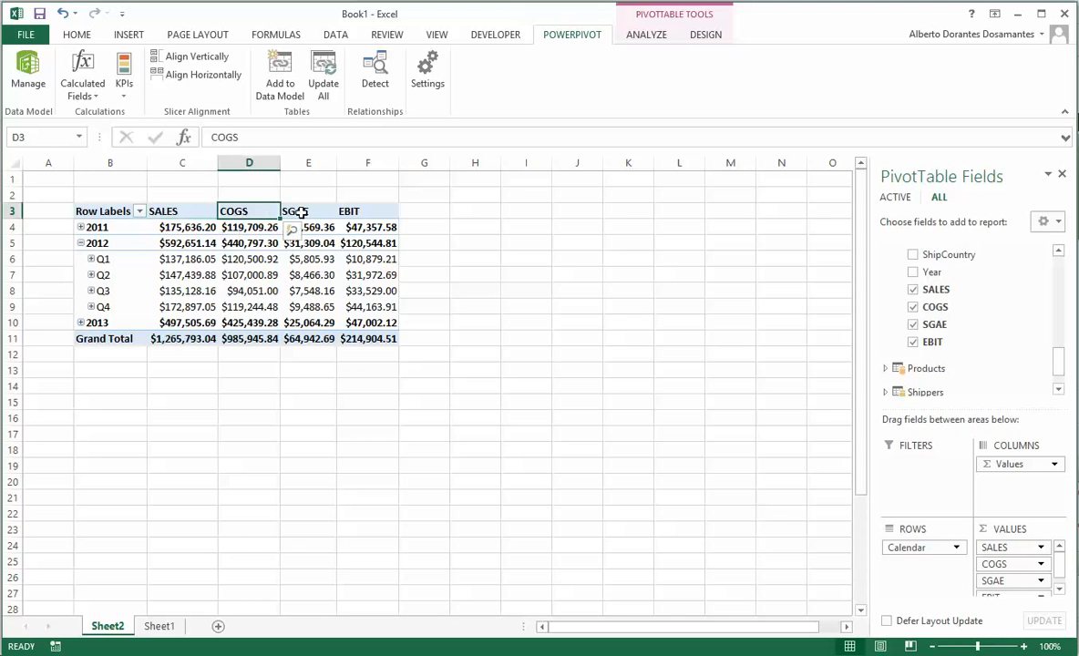
pyautogui.click(302, 211)
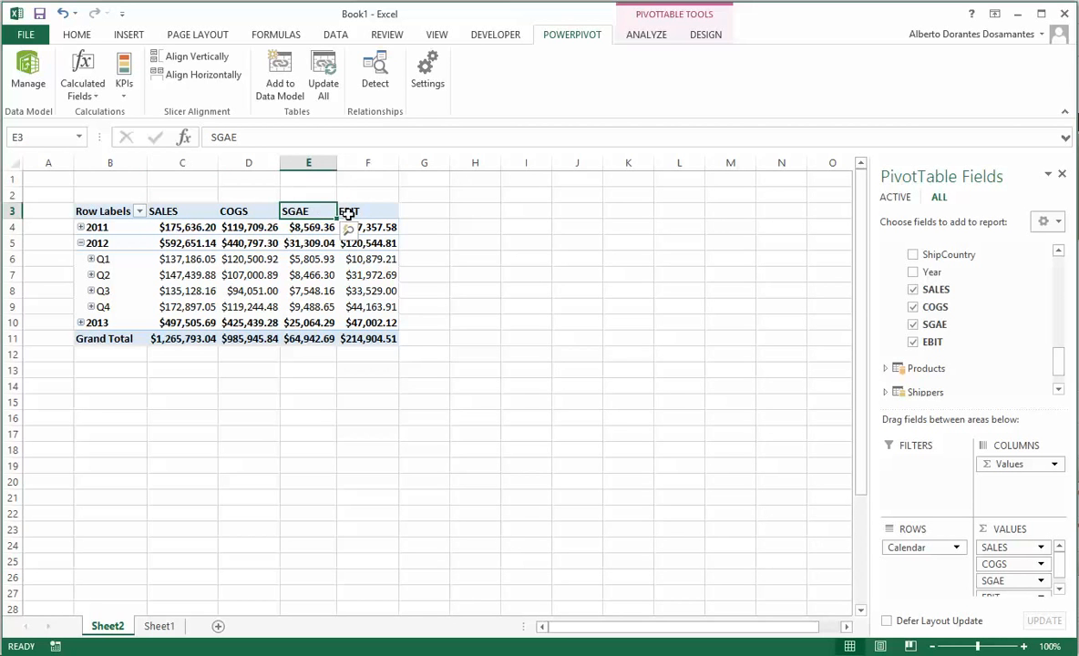
pyautogui.click(362, 213)
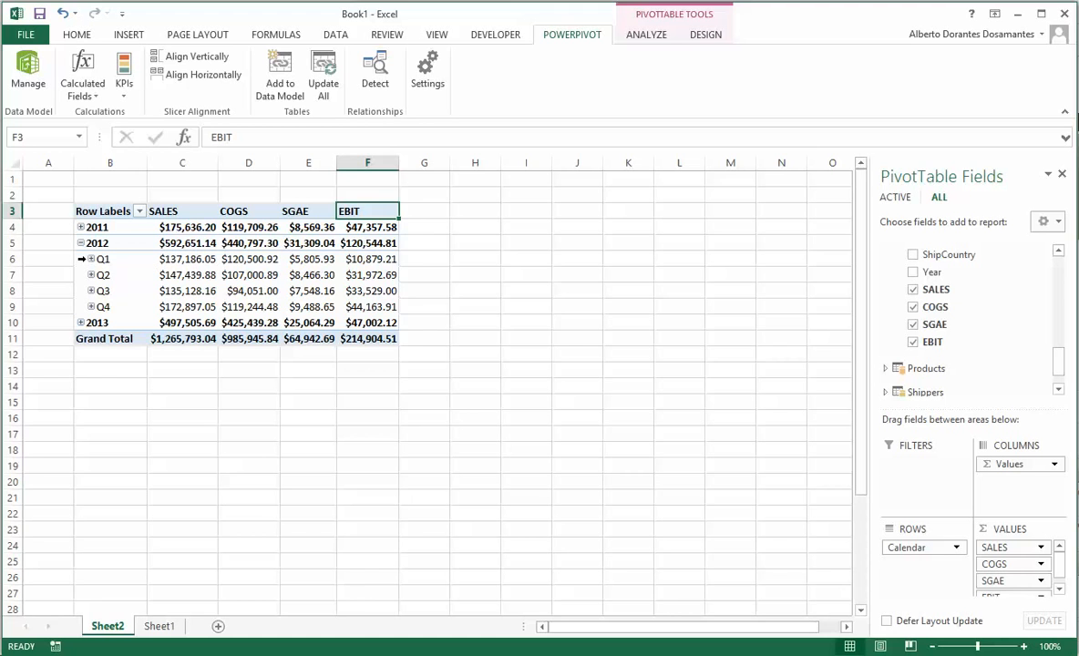
# Step: Expand Q1 of 2012 into months and review the SALES values for February, March and the whole quarter
pyautogui.doubleClick(99, 258)
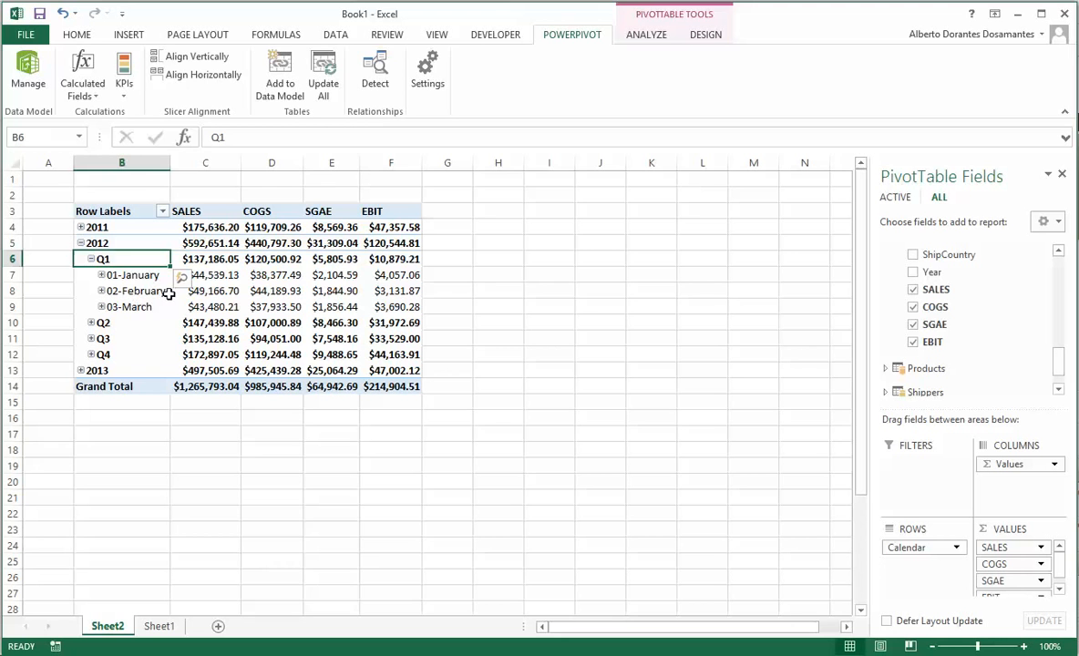
pyautogui.click(209, 290)
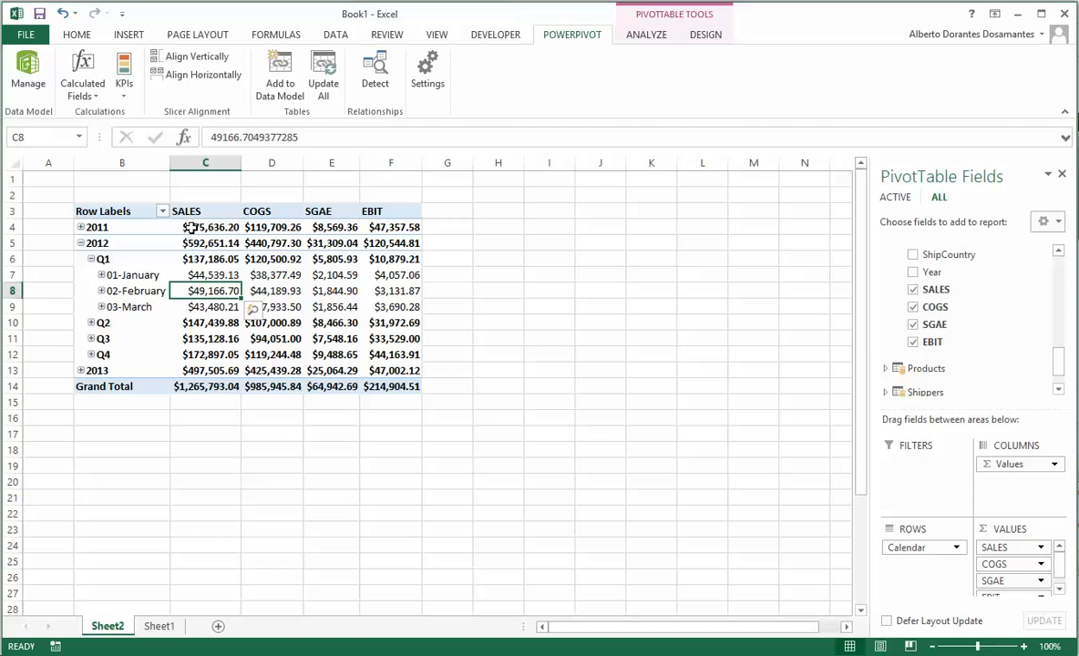
pyautogui.click(194, 308)
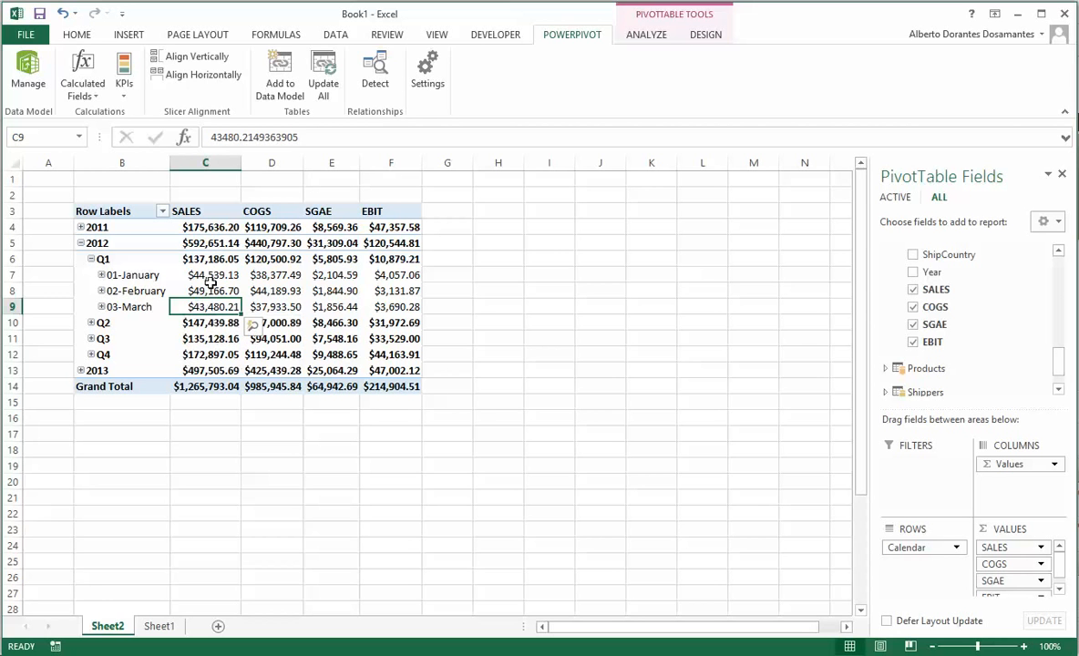
pyautogui.moveTo(200, 273); pyautogui.dragTo(210, 308)
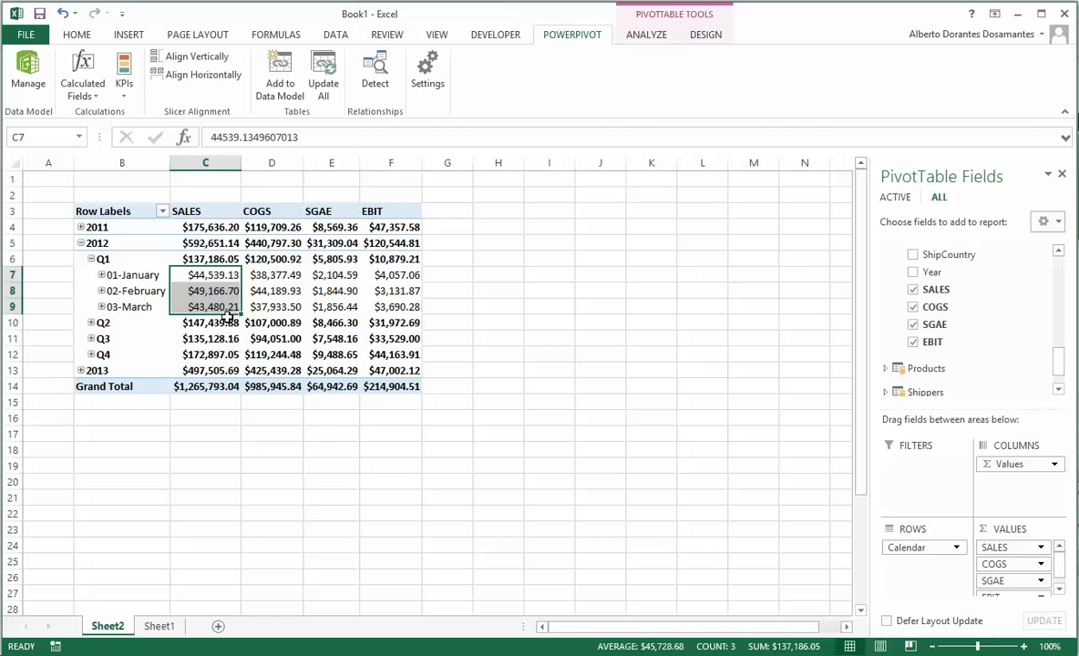
pyautogui.click(191, 292)
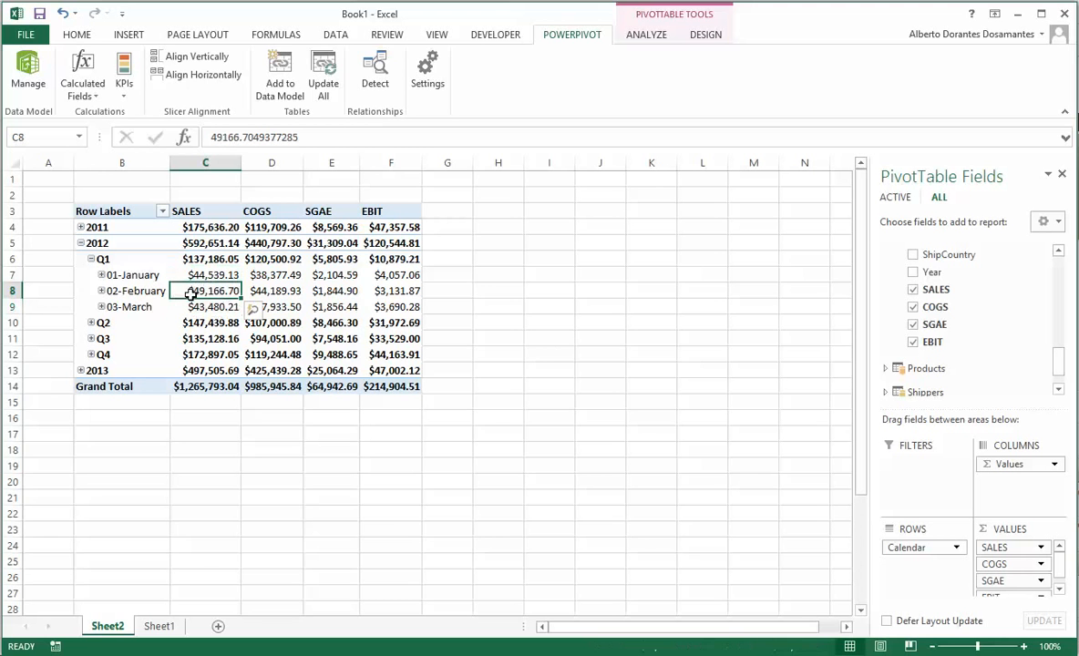
# Step: Expand March 2012 to view its daily figures and collapse it back to the month level
pyautogui.click(101, 307)
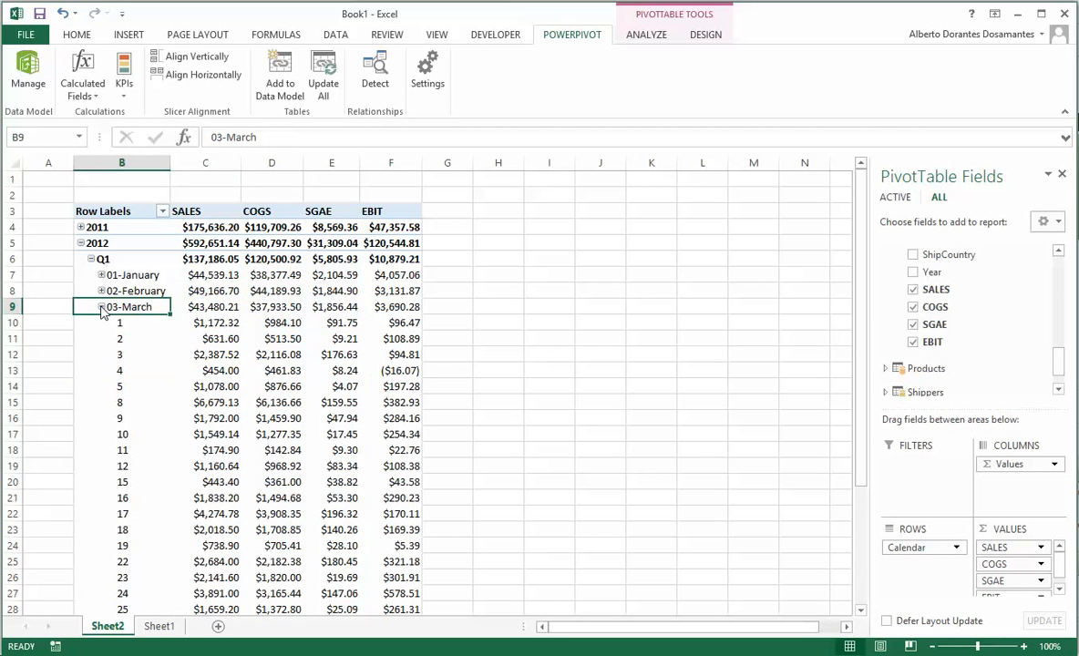
pyautogui.click(188, 370)
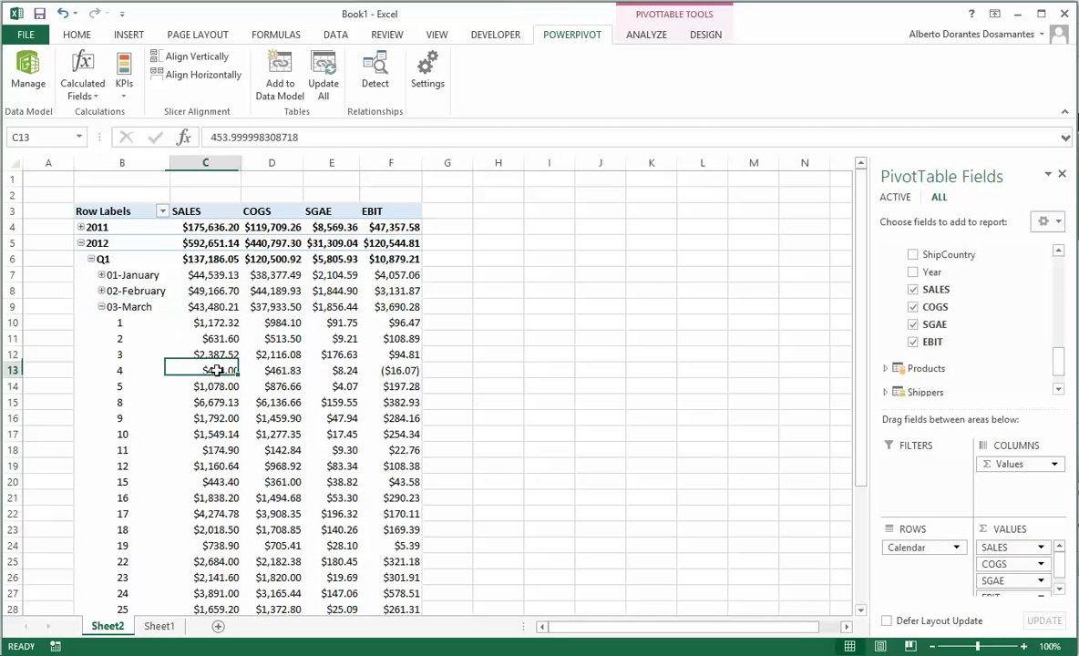
pyautogui.click(101, 307)
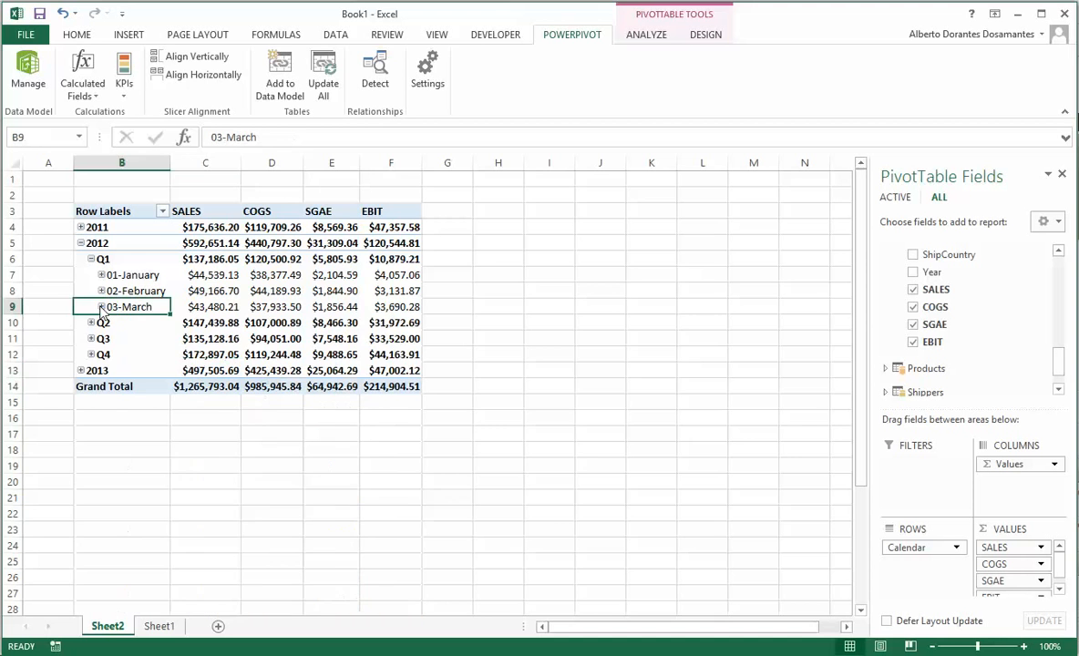
pyautogui.click(192, 278)
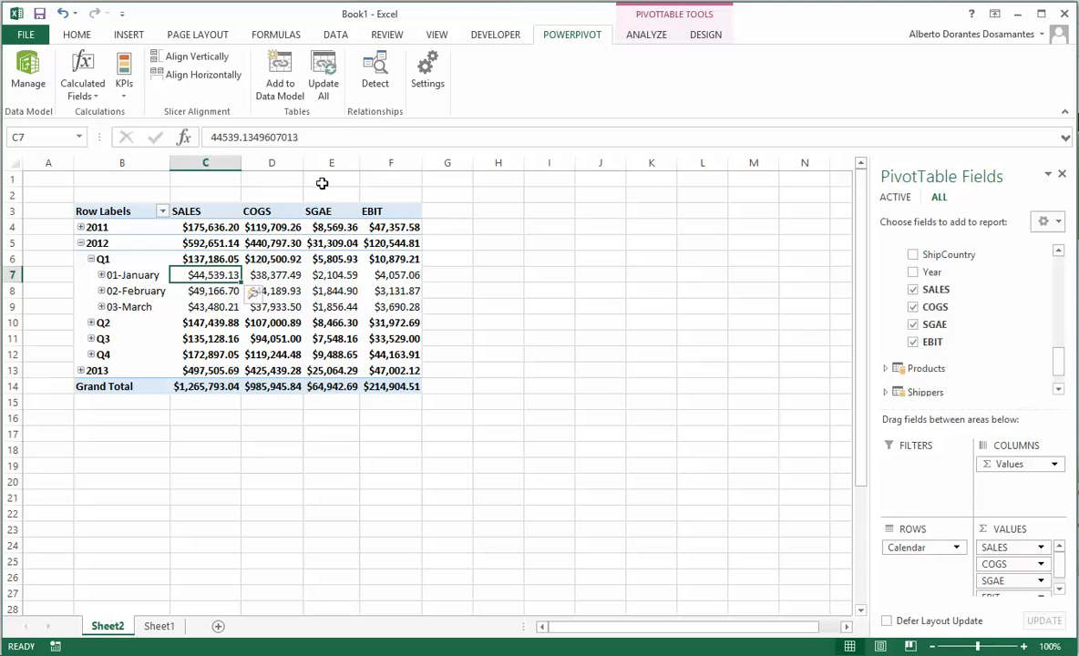
# Step: Start a new calculated field in the Orders table and name it YTD-Sales
pyautogui.click(89, 96)
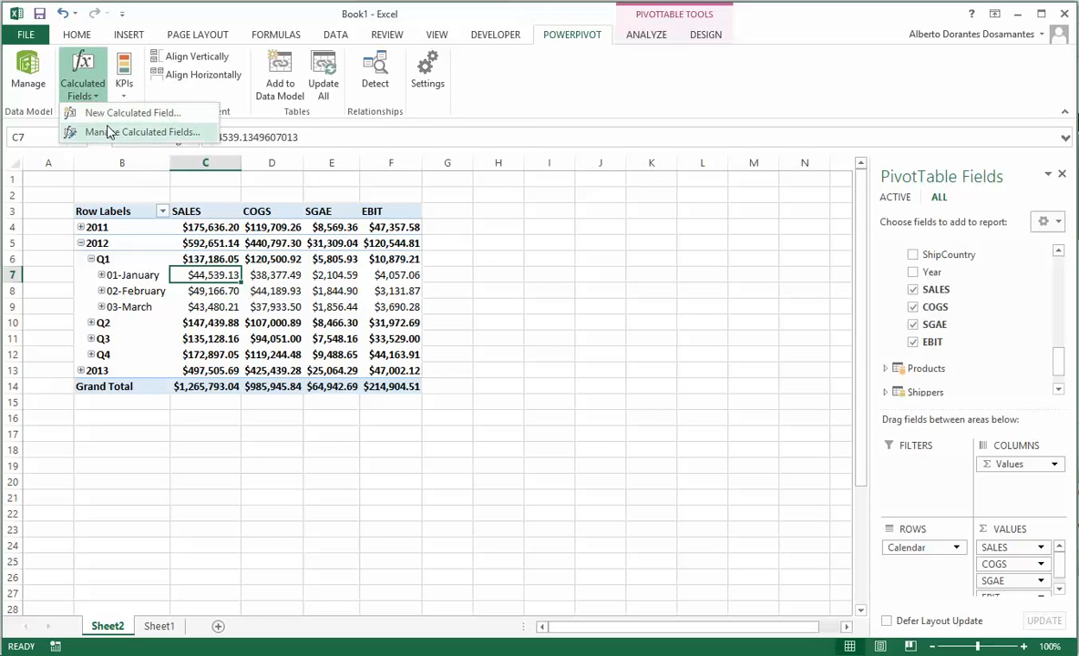
pyautogui.click(107, 112)
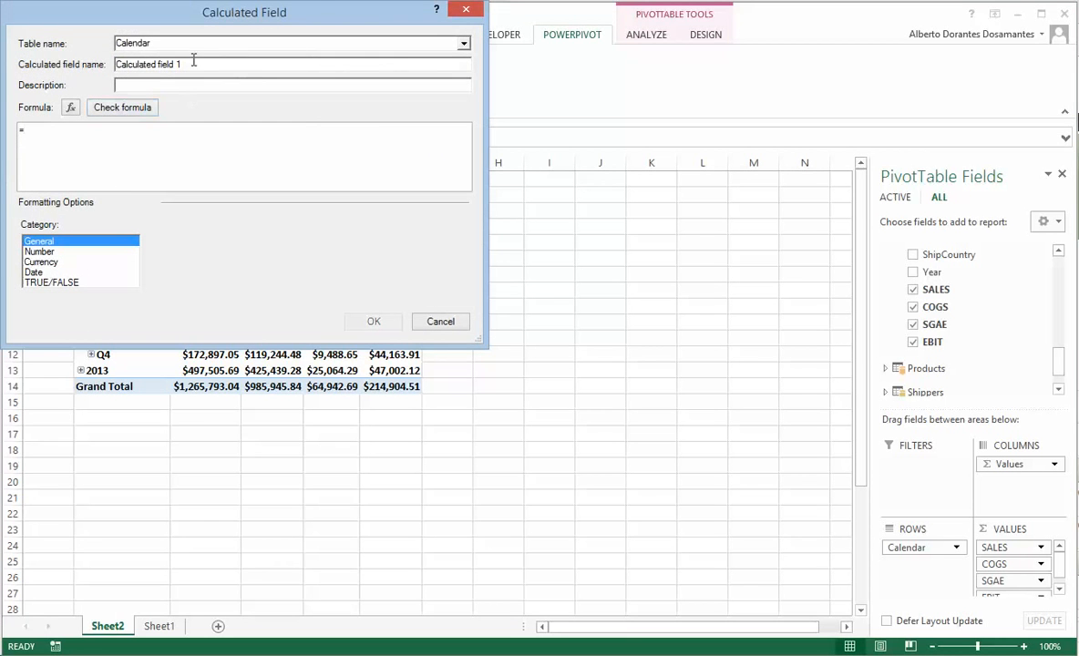
pyautogui.click(464, 44)
pyautogui.scroll(-1, 330, 112)
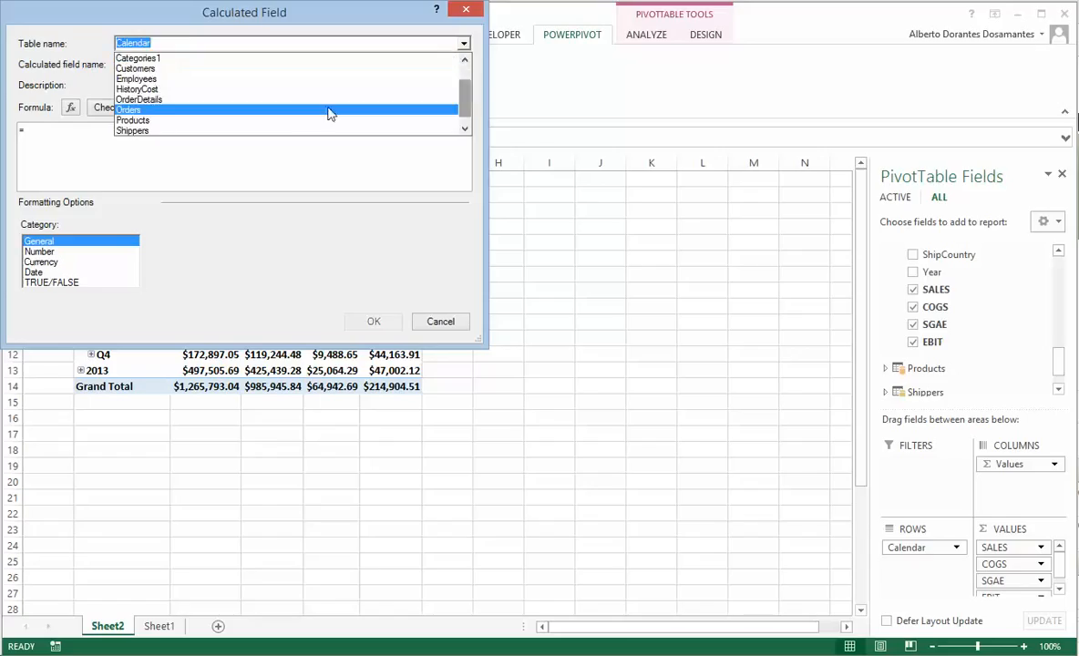
pyautogui.click(301, 111)
pyautogui.moveTo(260, 64); pyautogui.dragTo(105, 65)
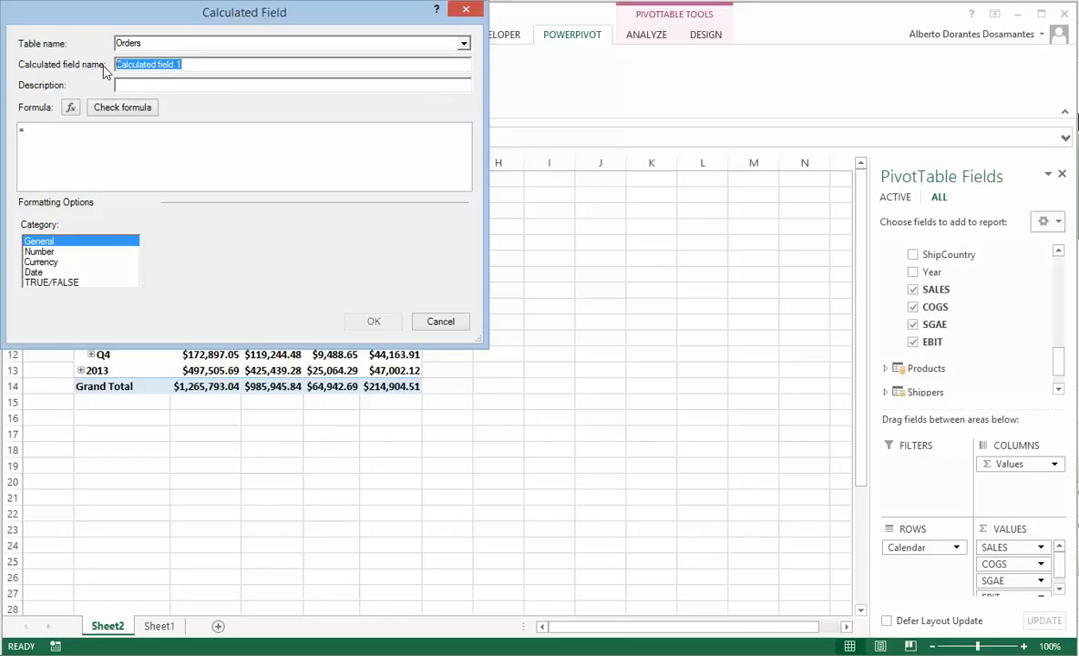
pyautogui.write('YTD-Sales')
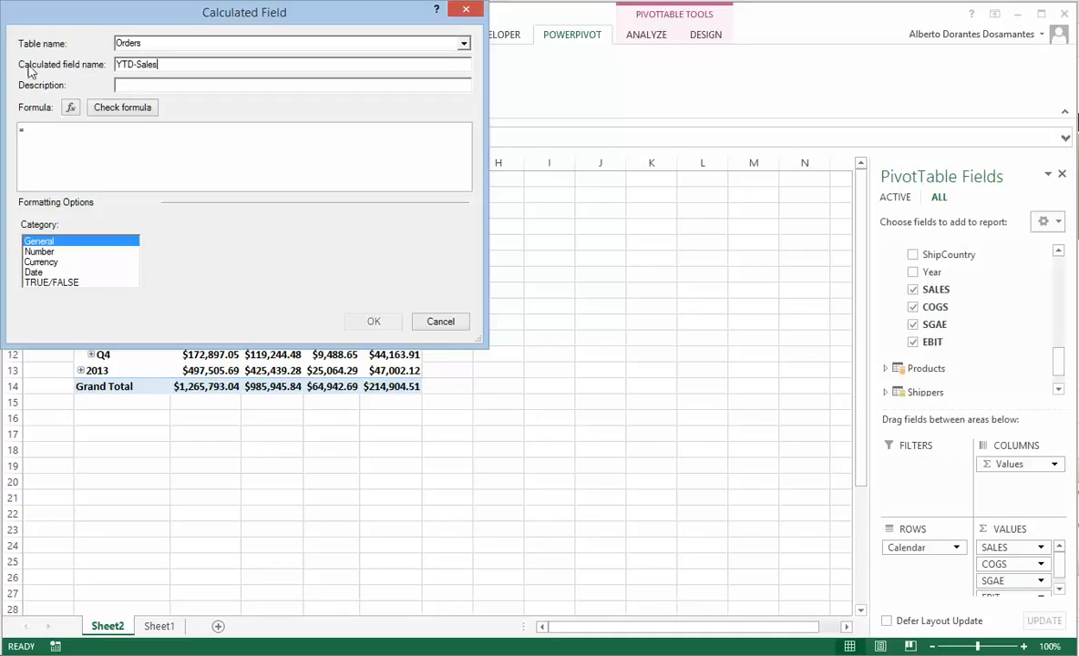
# Step: Define the field's formula as =TOTALYTD([SALES],Calendar[Date]) and create it with the Currency format
pyautogui.click(80, 160)
pyautogui.write('TO')
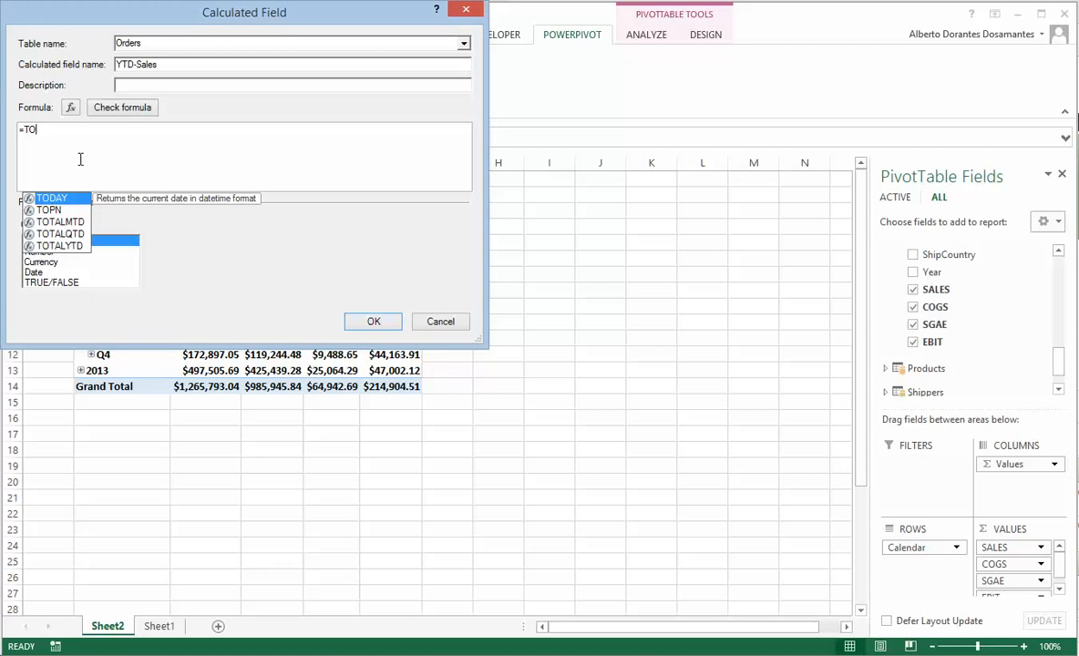
pyautogui.doubleClick(60, 244)
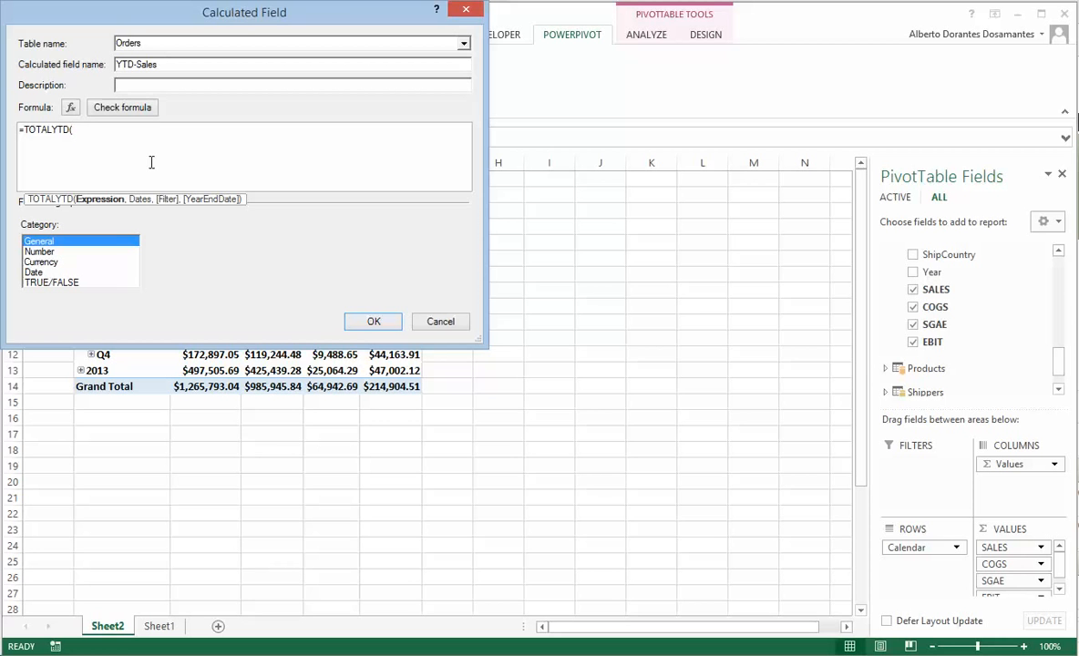
pyautogui.write('[')
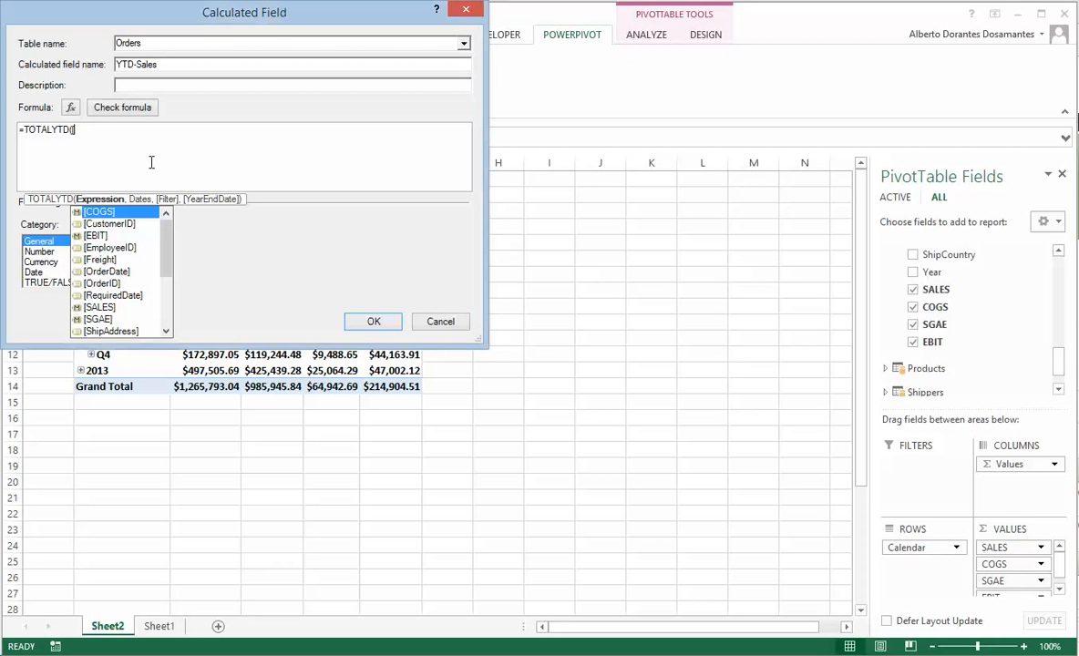
pyautogui.write('s')
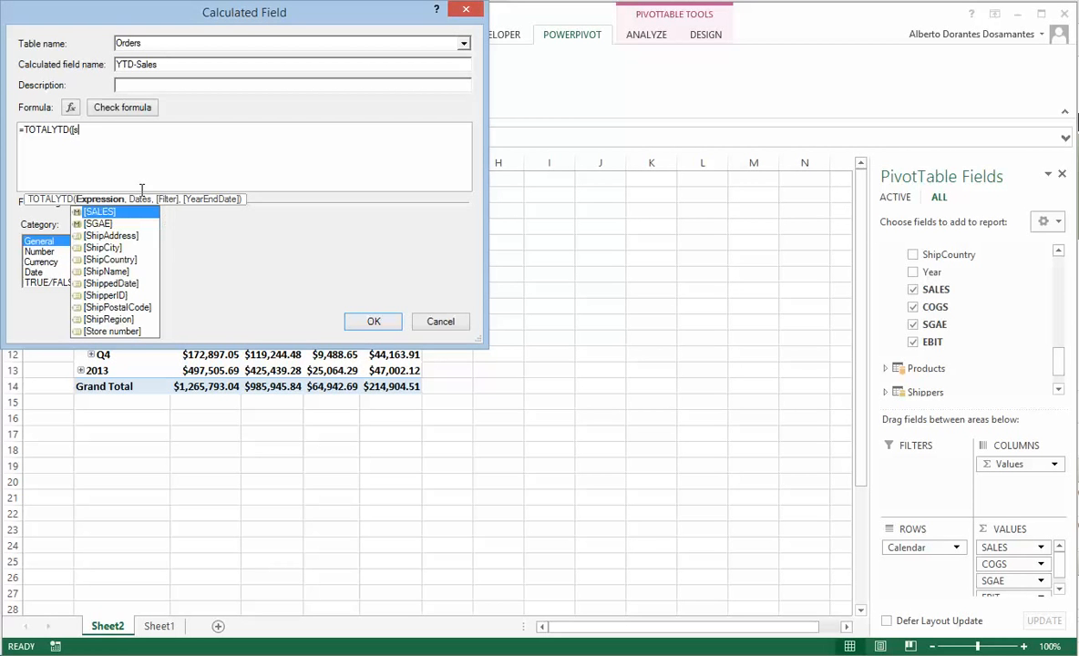
pyautogui.doubleClick(107, 213)
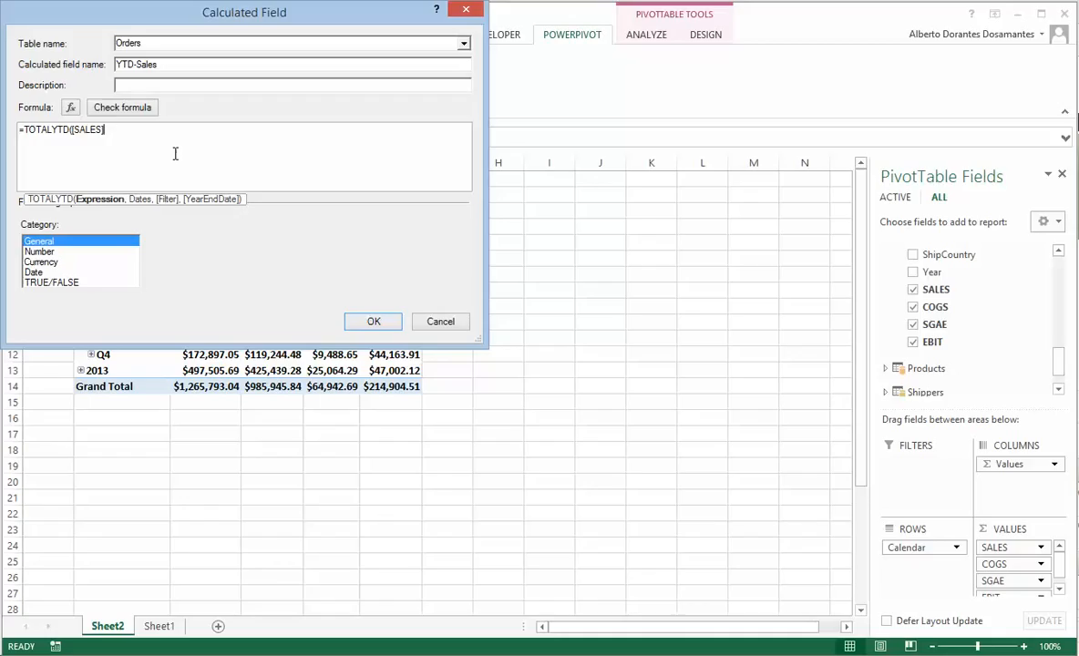
pyautogui.write(',')
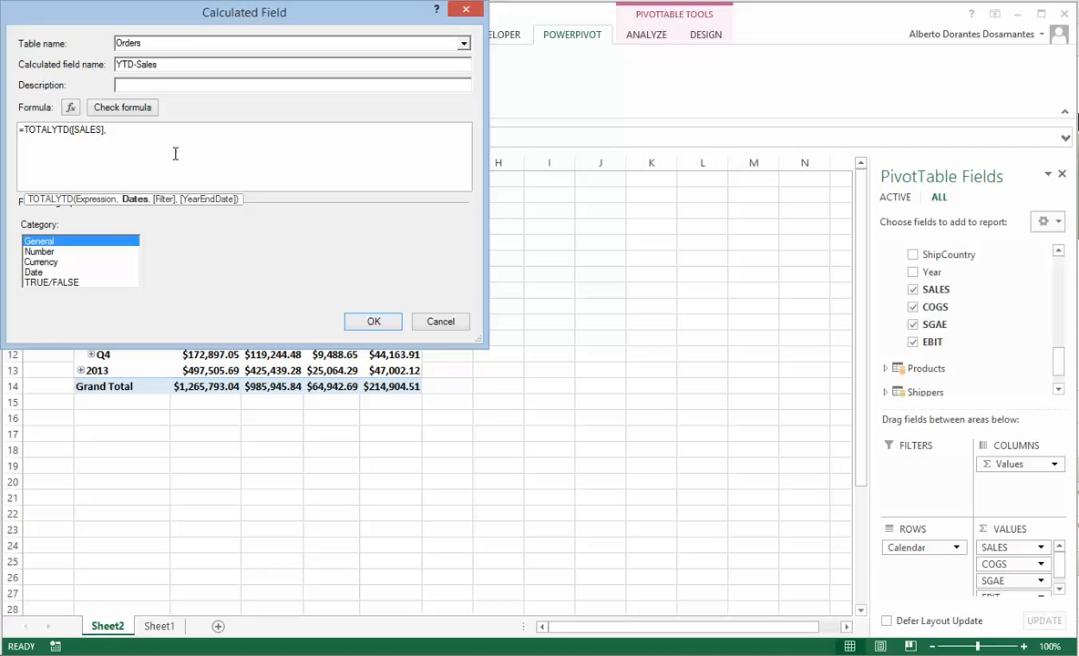
pyautogui.write('C')
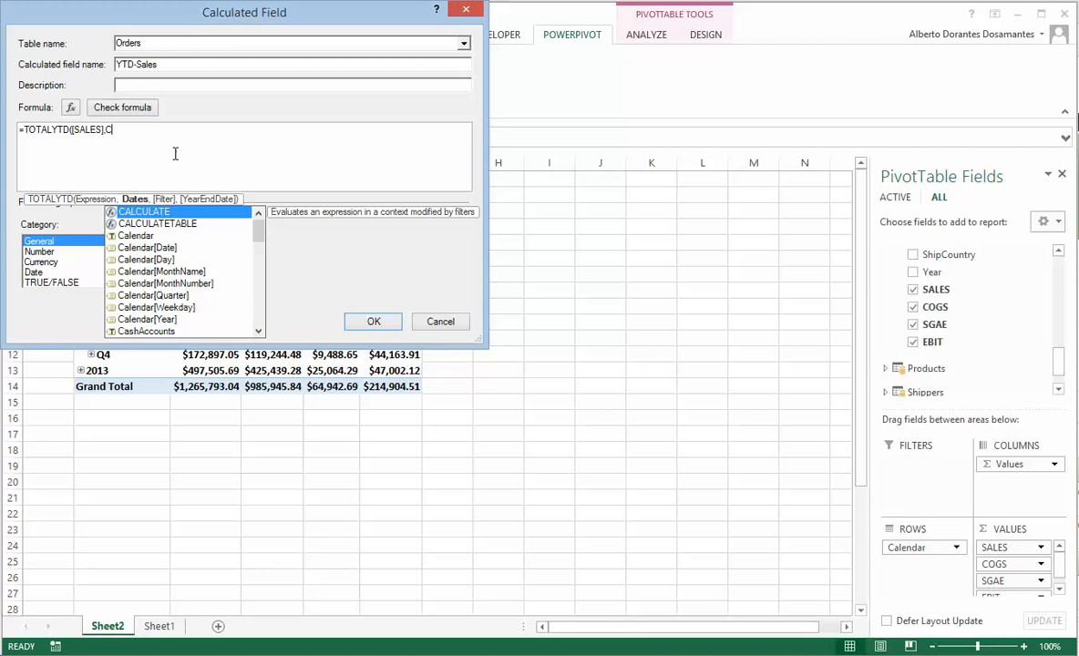
pyautogui.write('ale')
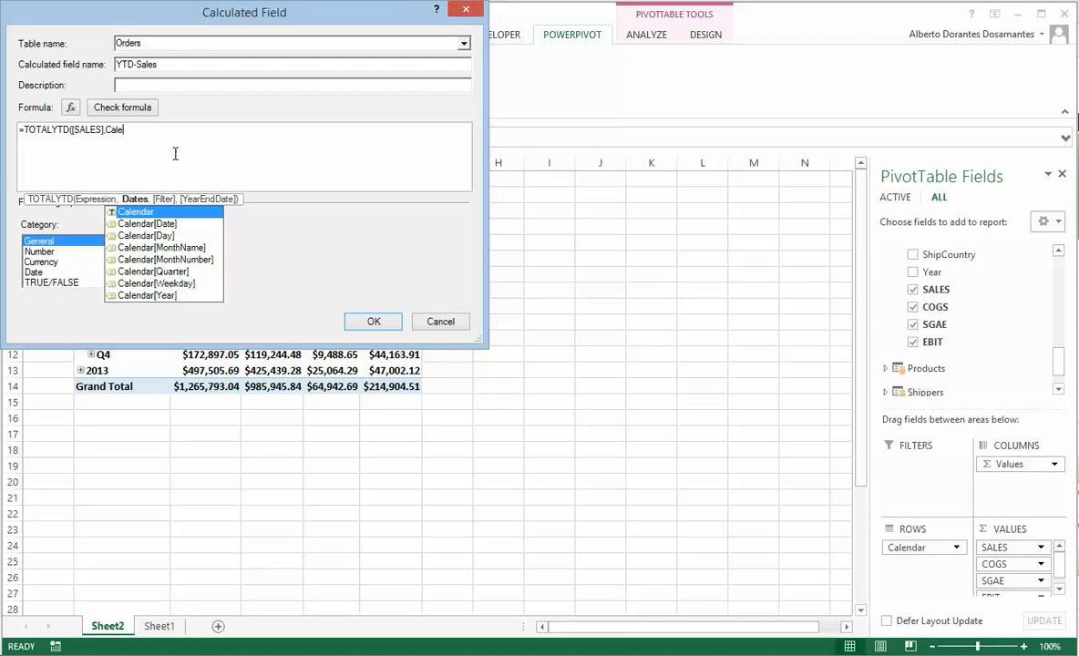
pyautogui.doubleClick(152, 222)
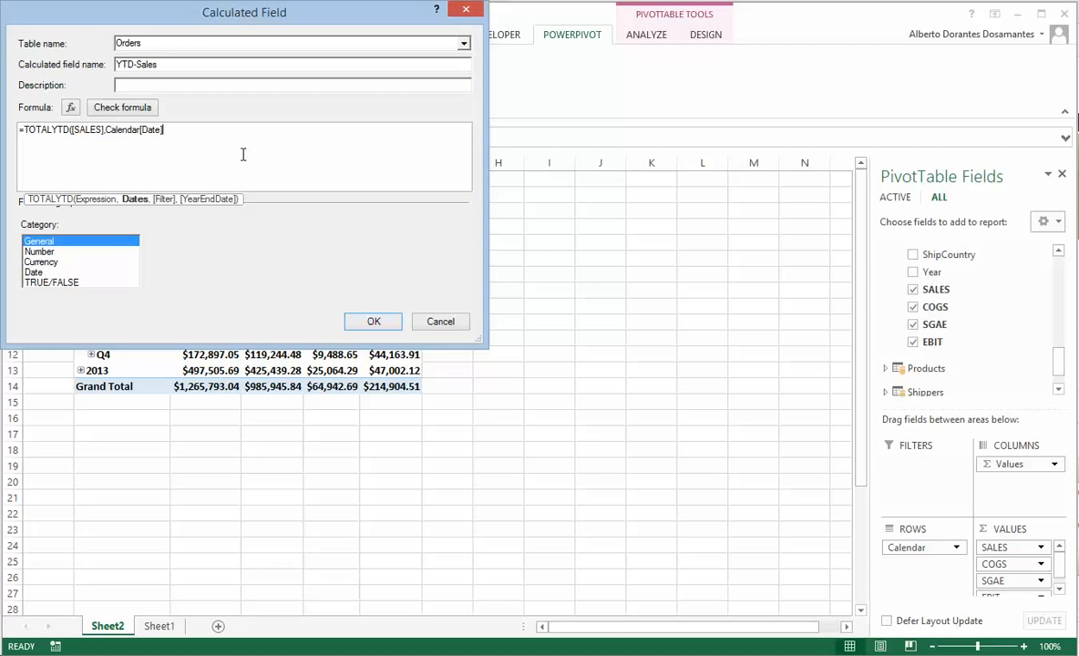
pyautogui.write(')')
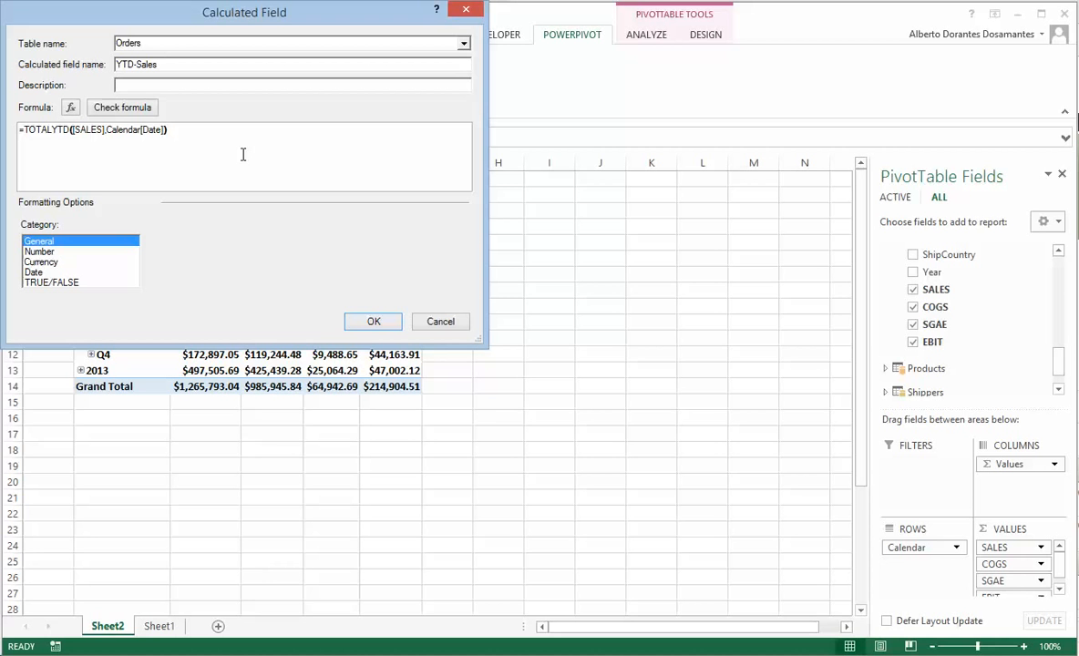
pyautogui.click(44, 261)
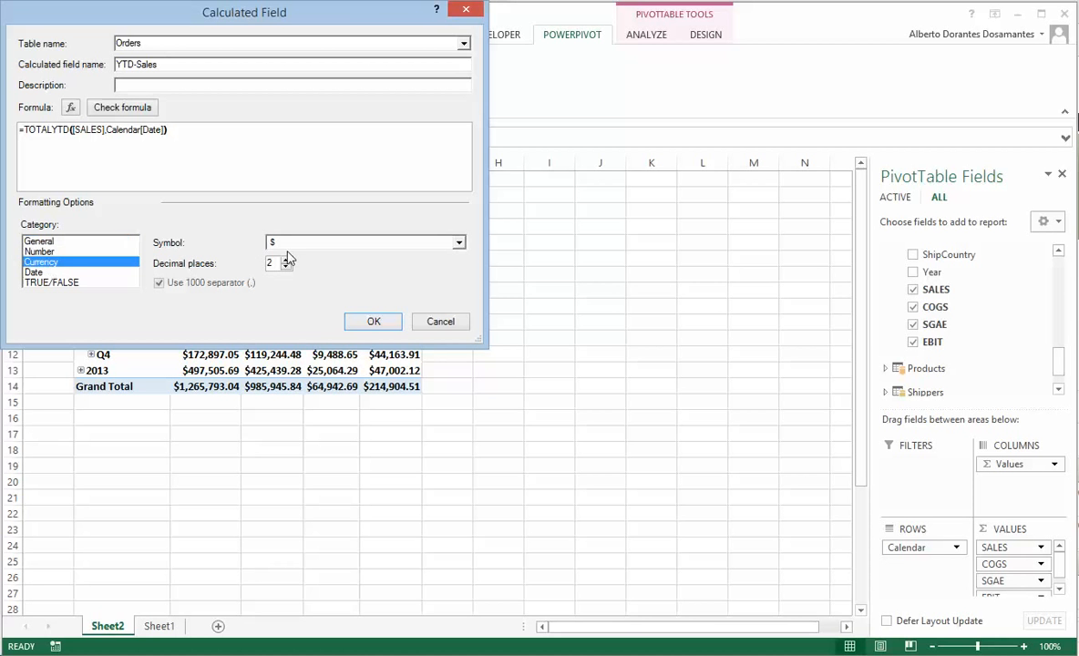
pyautogui.click(372, 321)
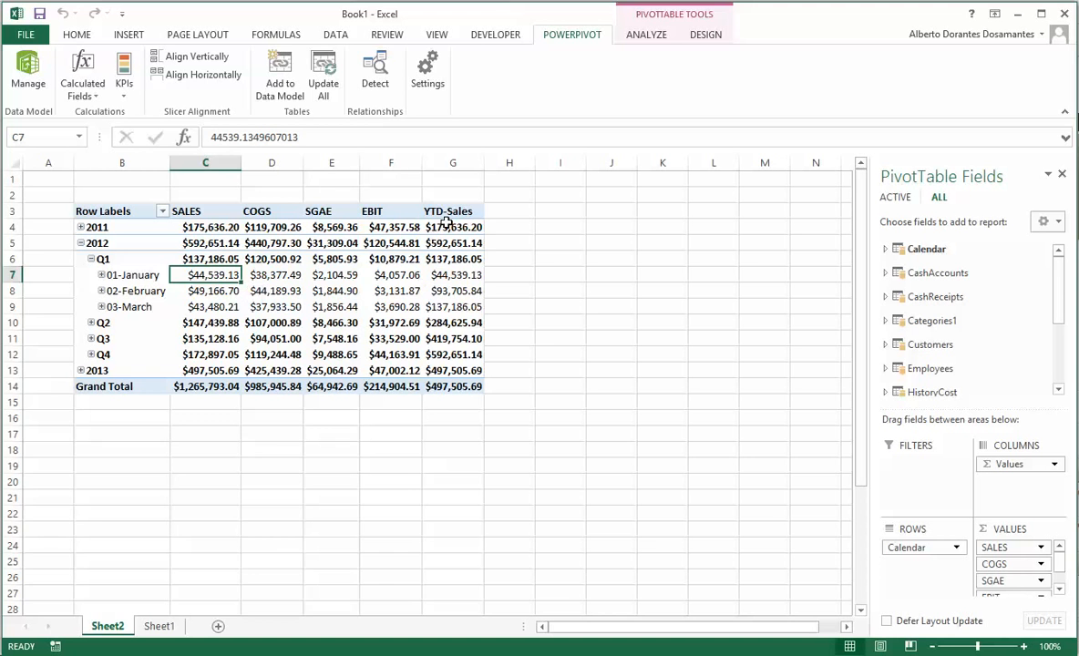
# Step: Compare the YTD-Sales values for January to March 2012 with the corresponding monthly SALES figures
pyautogui.click(446, 225)
pyautogui.click(442, 274)
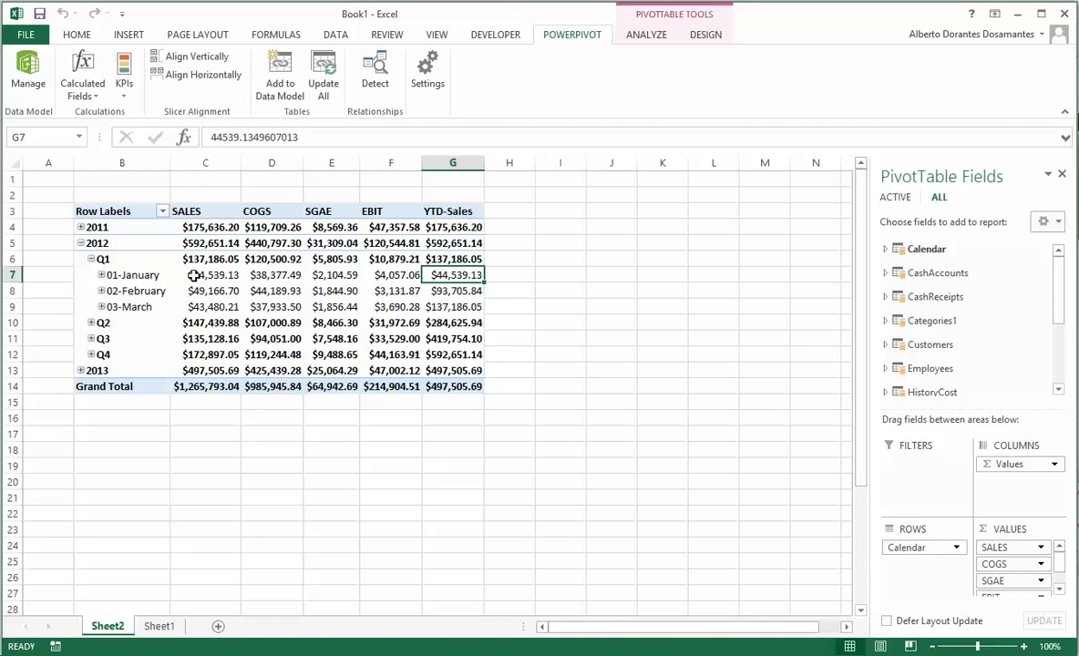
pyautogui.moveTo(206, 275)
pyautogui.moveTo(205, 276); pyautogui.dragTo(204, 308)
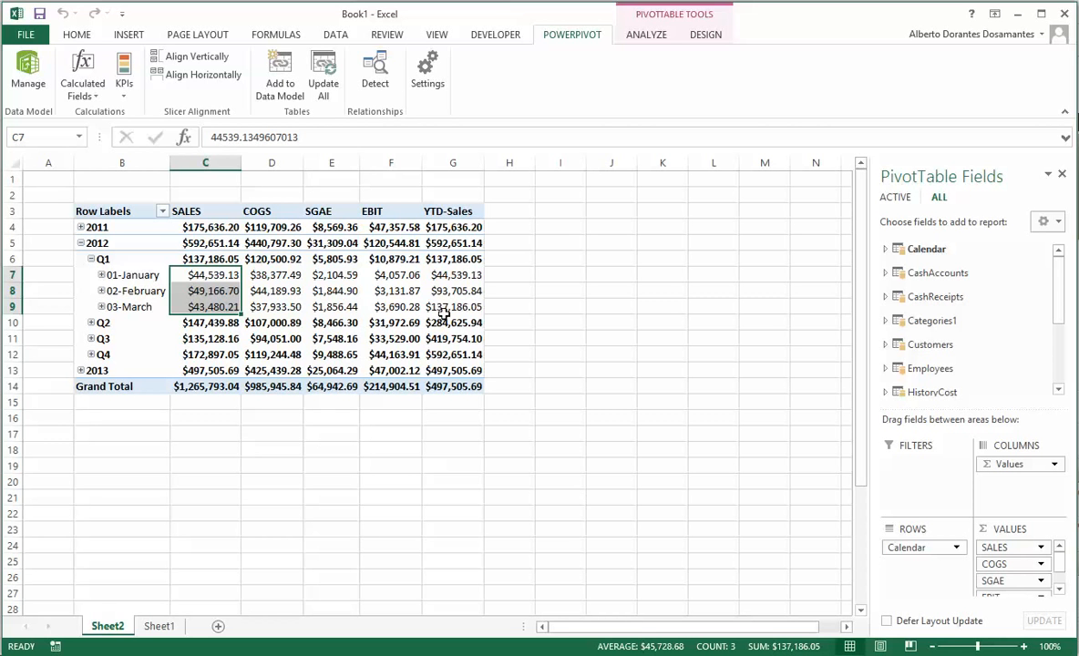
pyautogui.click(452, 307)
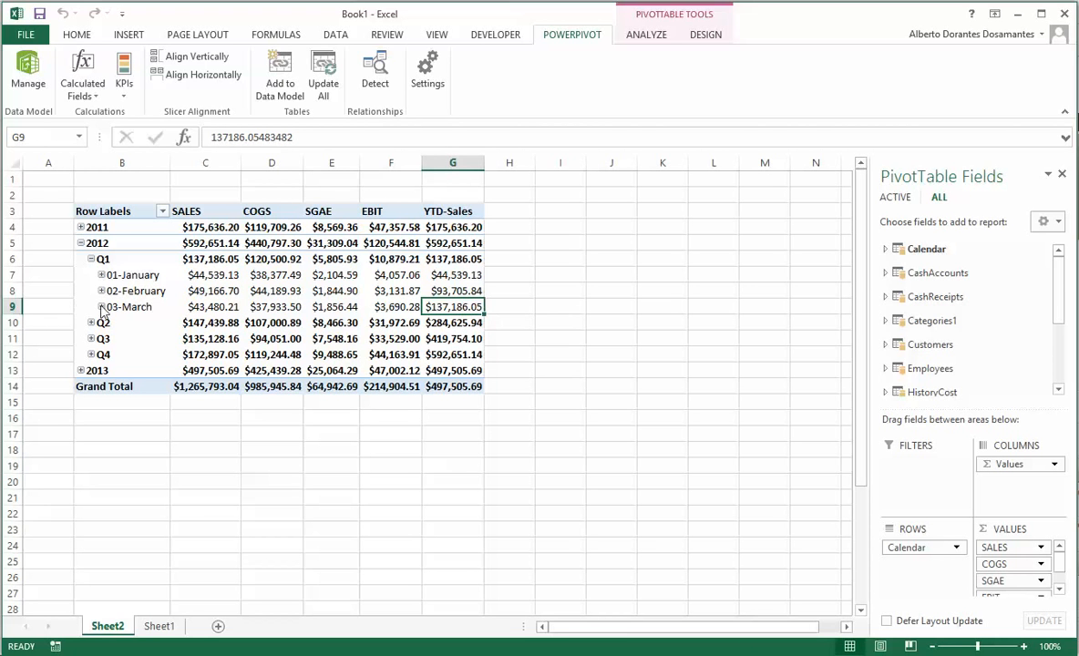
# Step: Expand Q4 of 2012 into months and review the YTD-Sales values for October and November
pyautogui.click(91, 354)
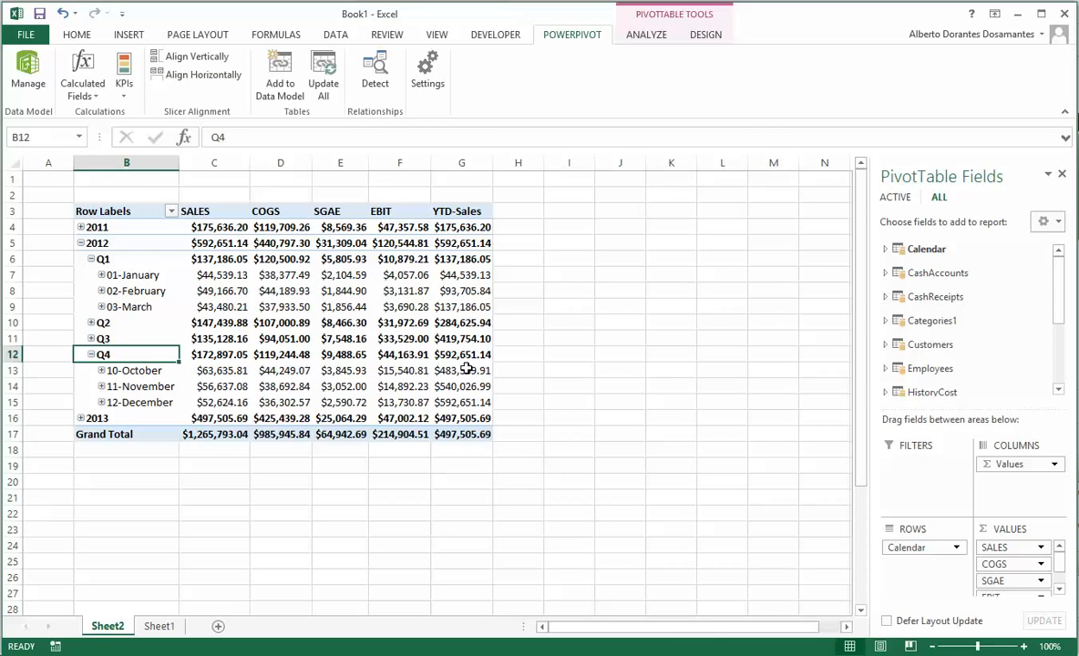
pyautogui.moveTo(437, 371); pyautogui.dragTo(453, 418)
pyautogui.moveTo(462, 268); pyautogui.dragTo(472, 414)
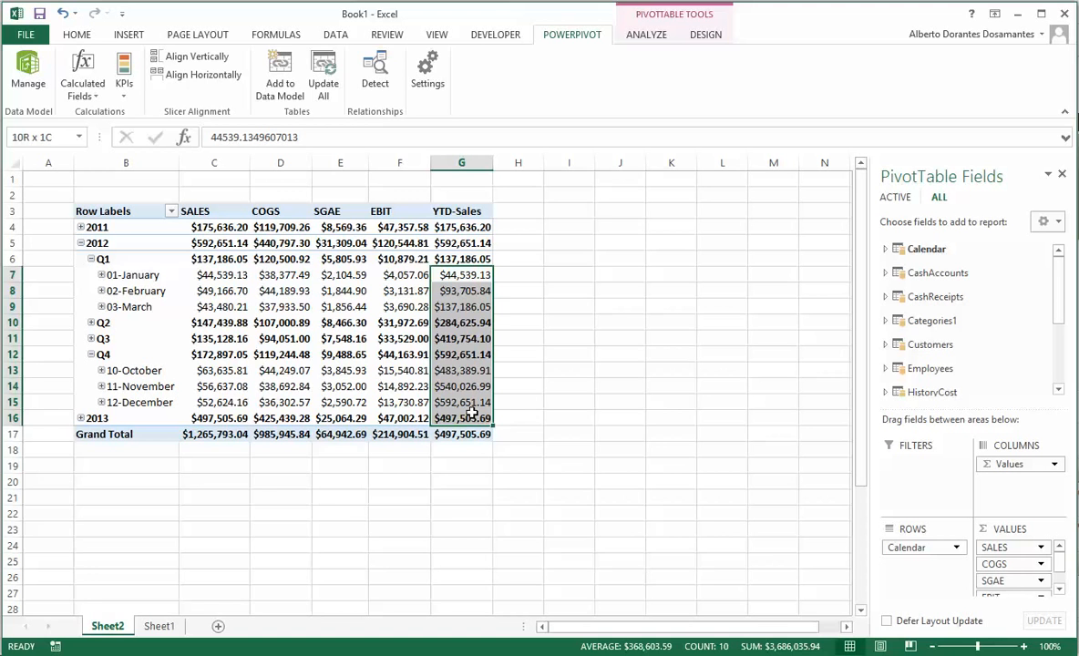
pyautogui.click(461, 371)
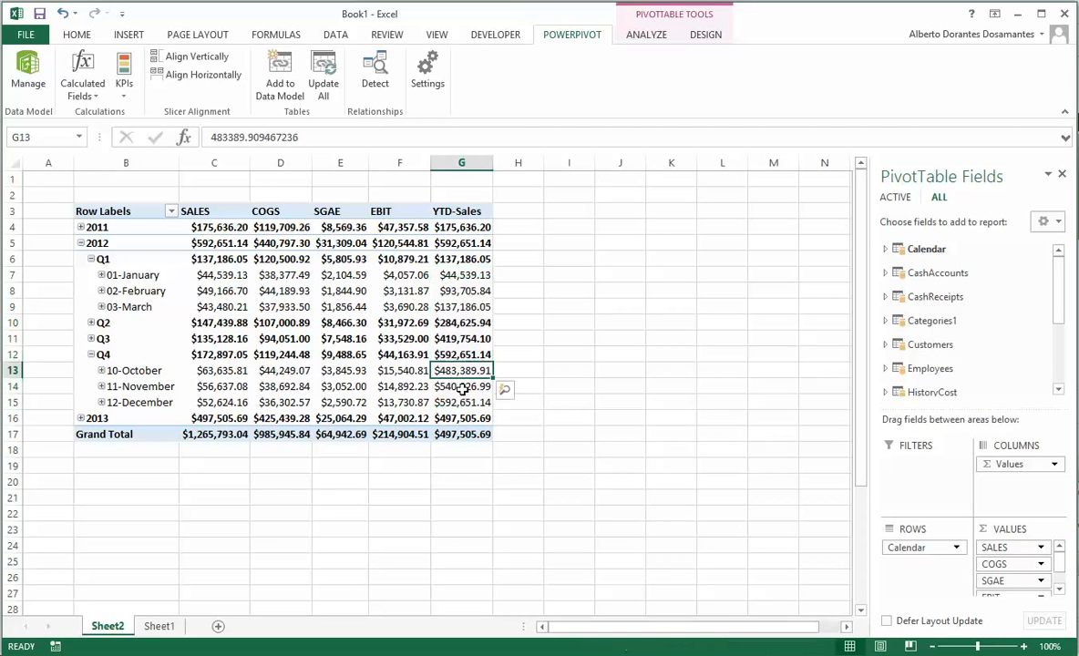
pyautogui.click(462, 387)
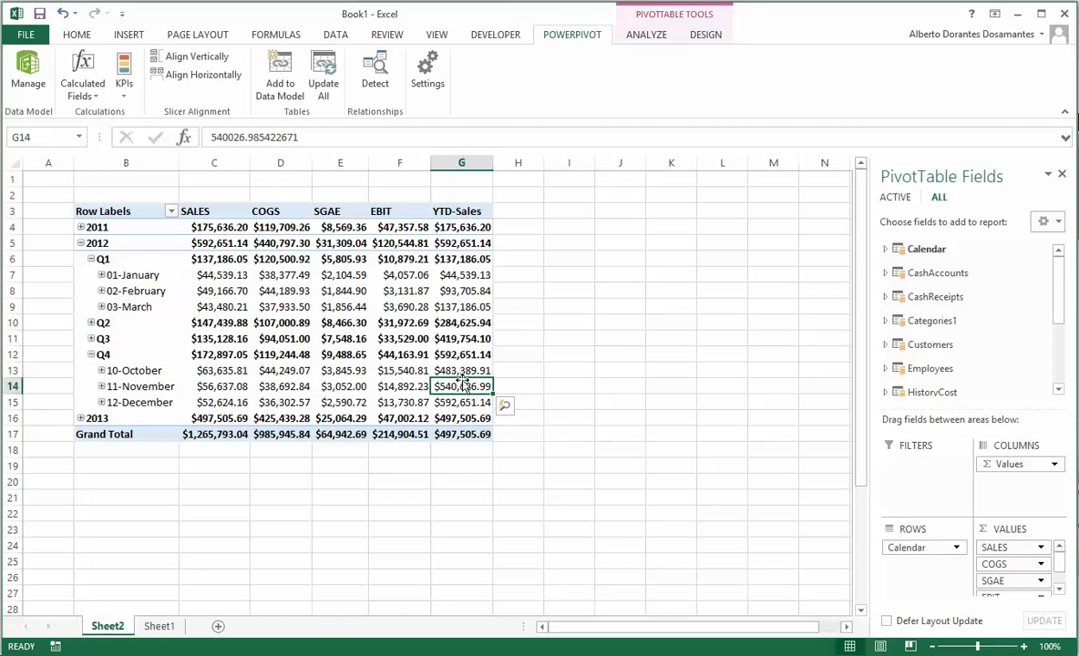
# Step: Expand December 2012 to check its daily year-to-date figures and collapse it back to the month level
pyautogui.click(102, 402)
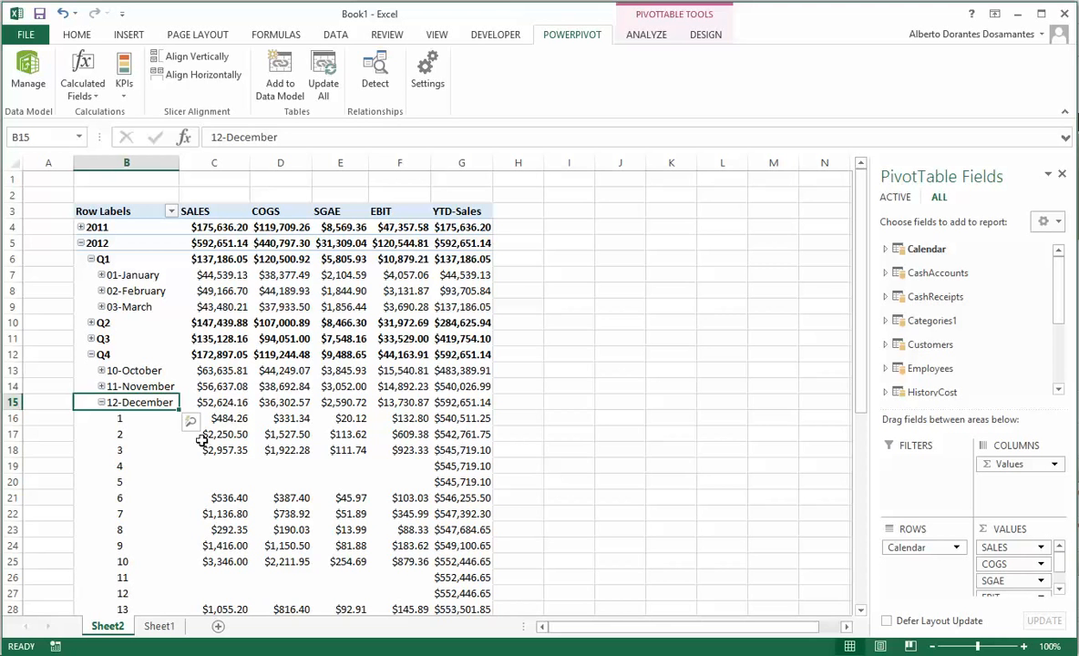
pyautogui.click(142, 451)
pyautogui.click(139, 434)
pyautogui.click(157, 499)
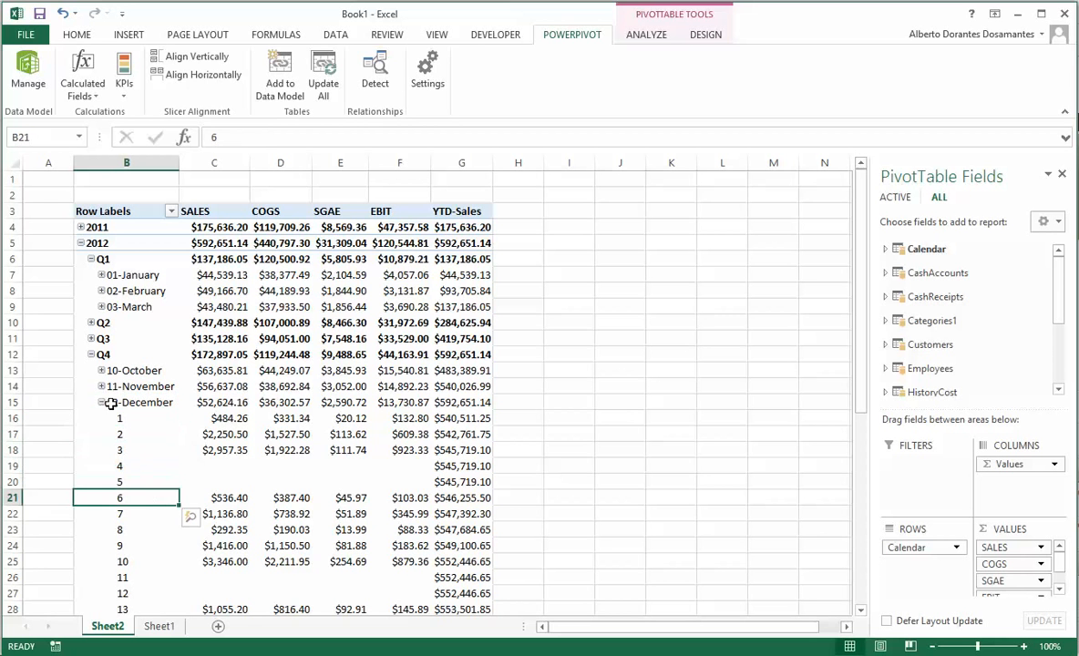
pyautogui.click(102, 401)
# Step: Examine how the YTD-Sales column accumulates from Q1 through November 2012, and check the January 2012 and 2011 values
pyautogui.click(456, 258)
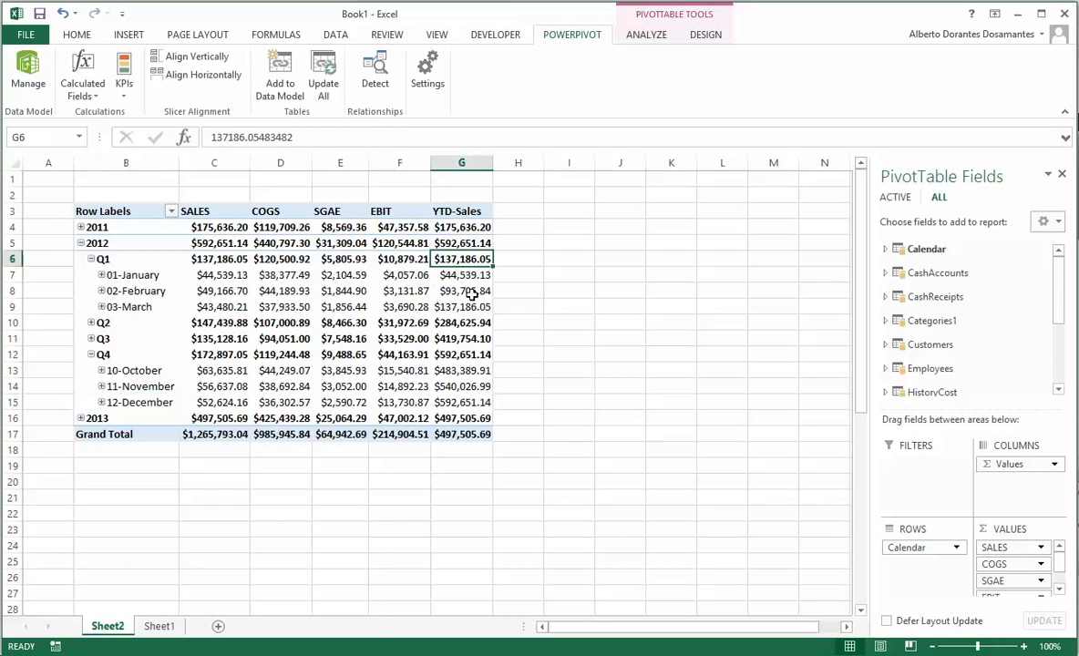
pyautogui.press('Down')
pyautogui.press('Down')
pyautogui.press('Down')
pyautogui.press('Down')
pyautogui.press('Down')
pyautogui.press('Down')
pyautogui.press('Down')
pyautogui.press('Down')
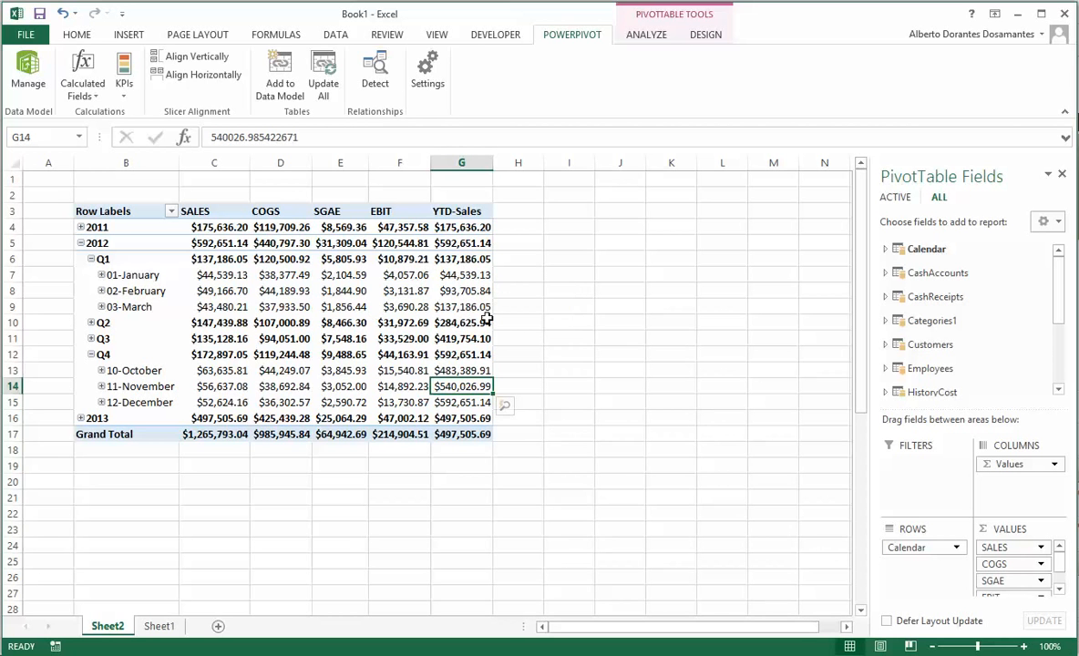
pyautogui.click(461, 274)
pyautogui.click(457, 228)
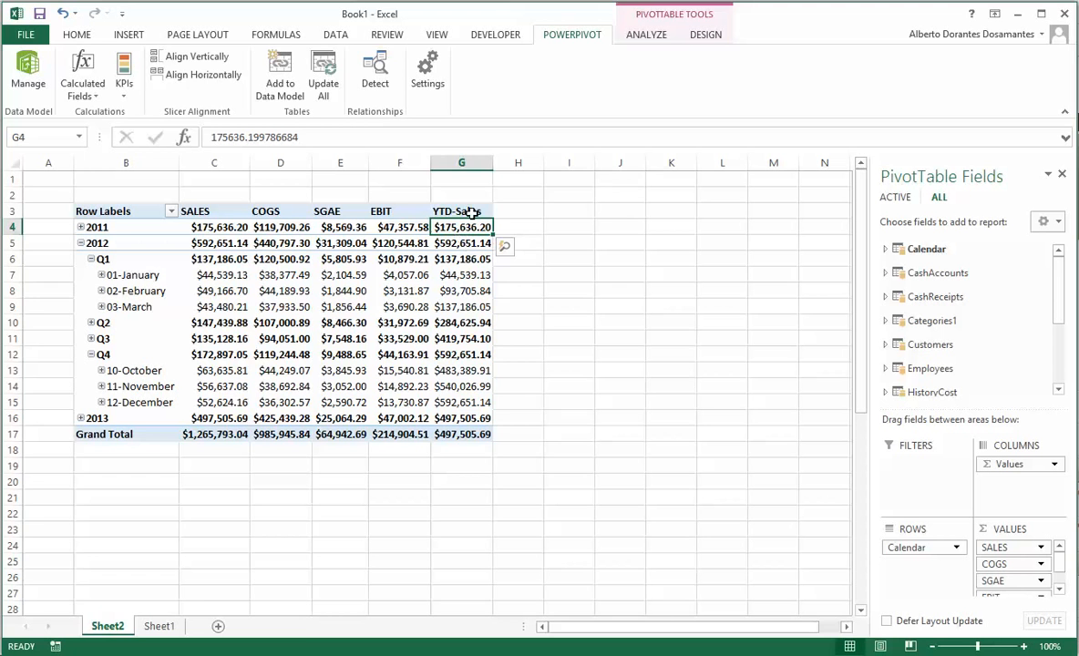
# Step: Review the COGS, SGAE and EBIT columns alongside YTD-Sales, checking the 2012 year-to-date sales and COGS values
pyautogui.click(280, 214)
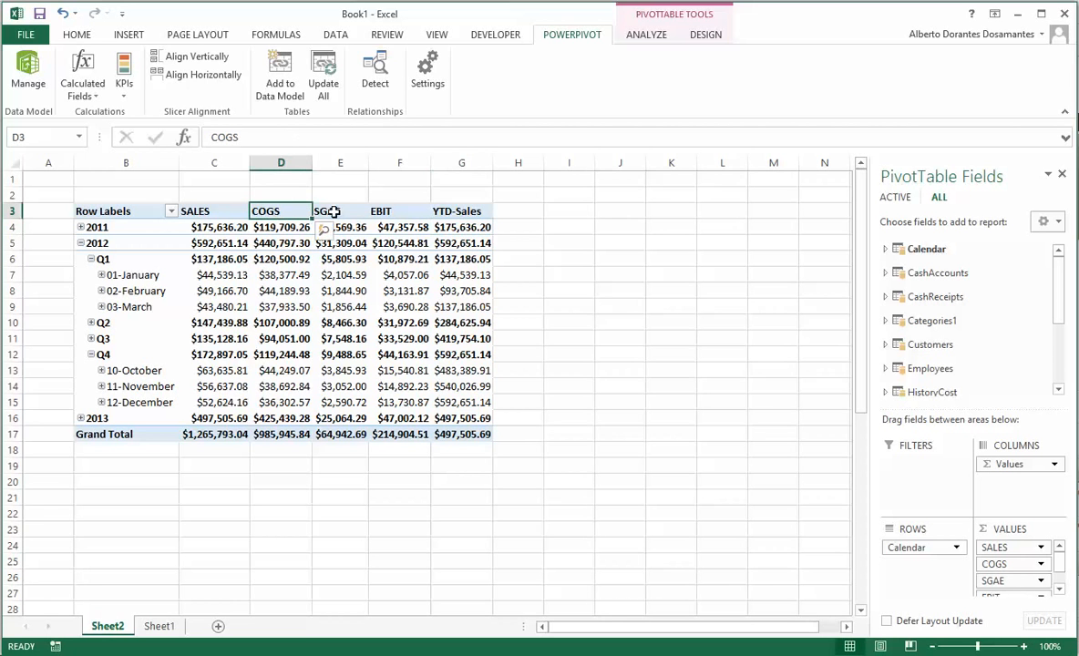
pyautogui.click(344, 214)
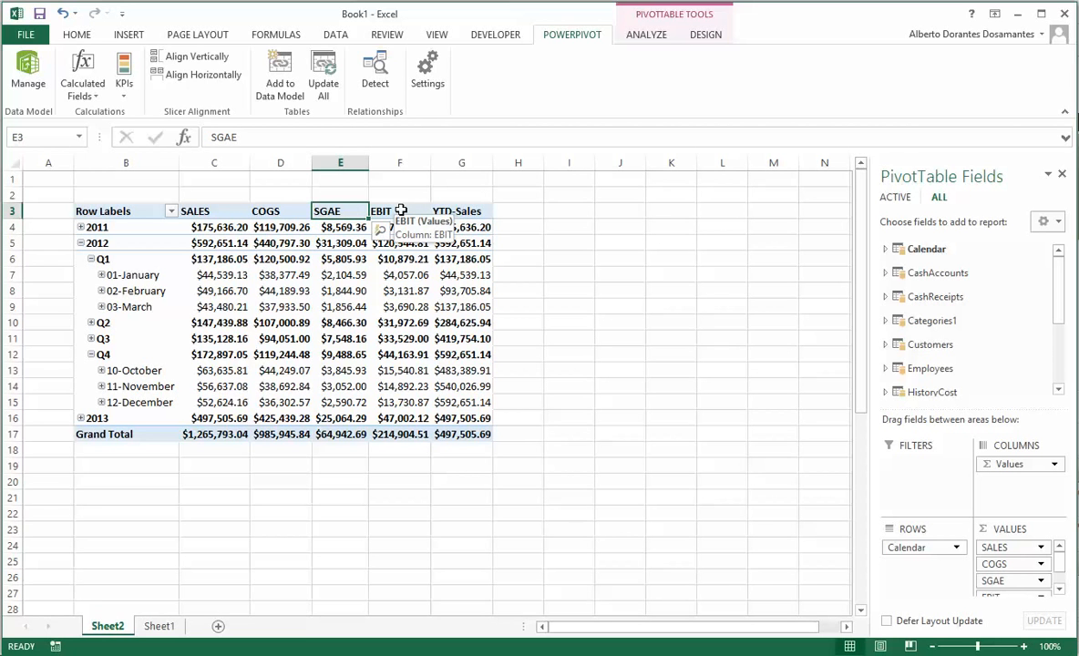
pyautogui.click(403, 211)
pyautogui.click(458, 290)
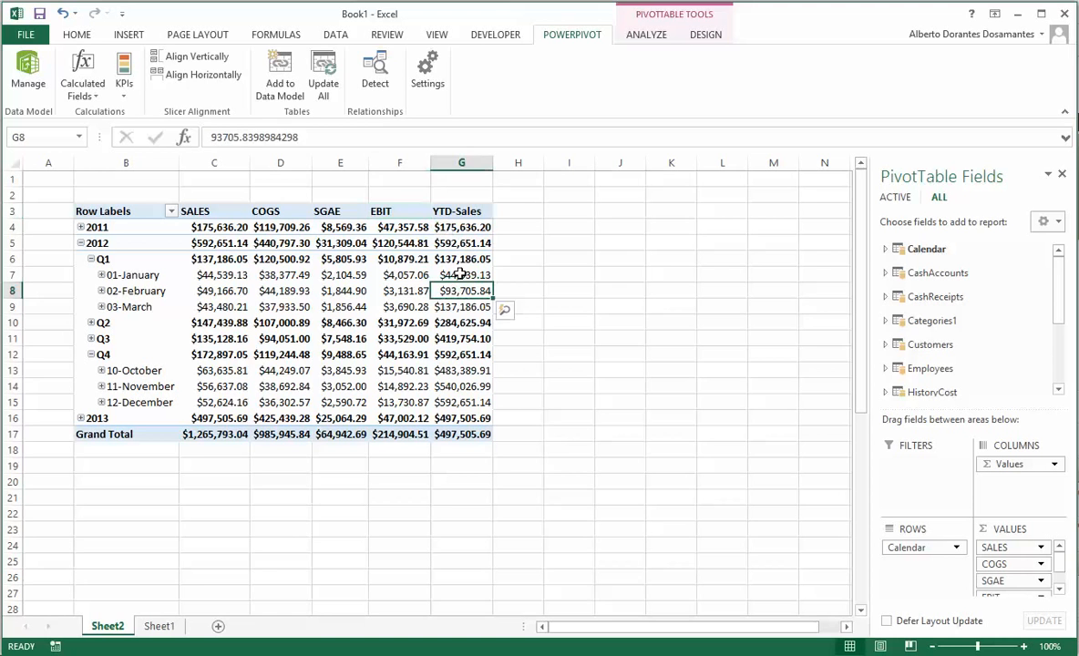
pyautogui.click(467, 242)
pyautogui.click(278, 274)
pyautogui.click(283, 243)
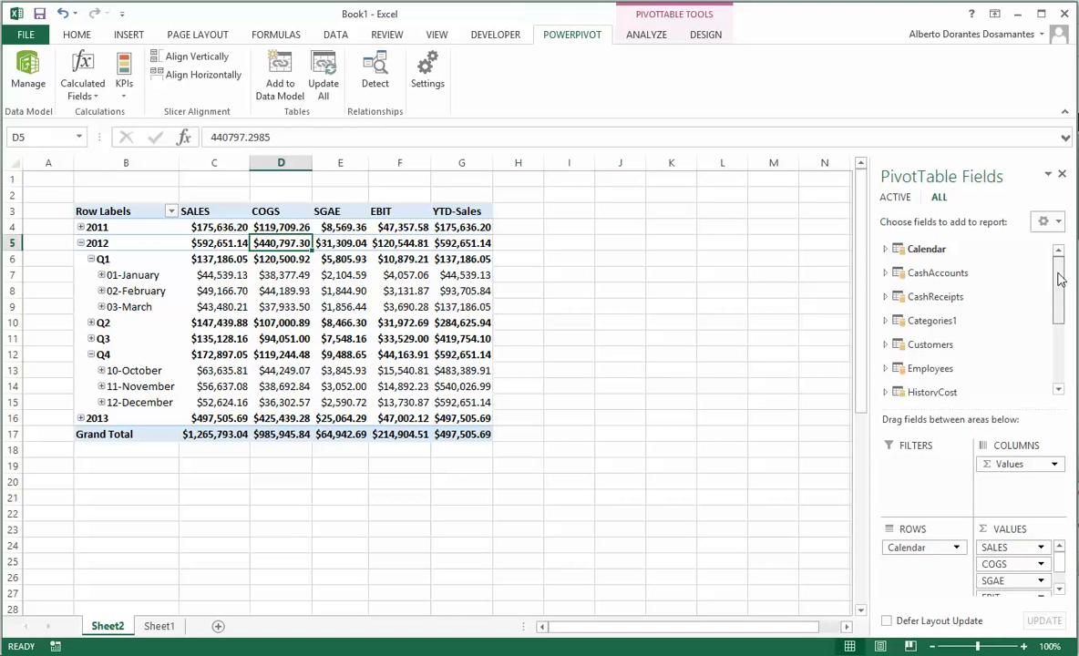
# Step: Add the Country field from the Customers table as a slicer and place it beside the pivot table
pyautogui.moveTo(1059, 279); pyautogui.dragTo(1059, 301)
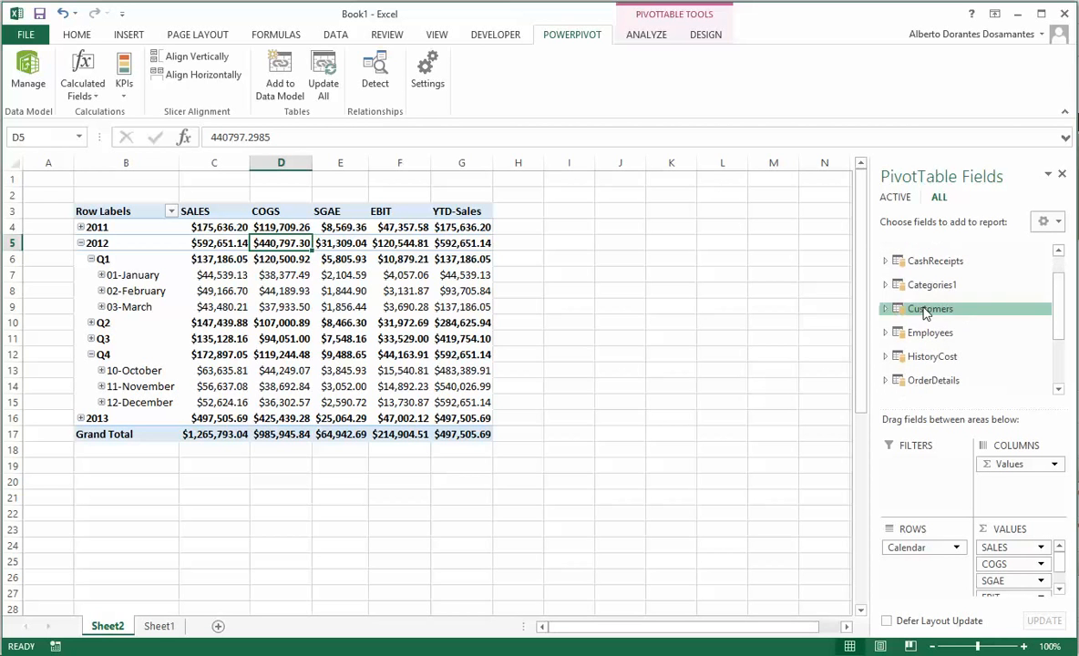
pyautogui.click(932, 293)
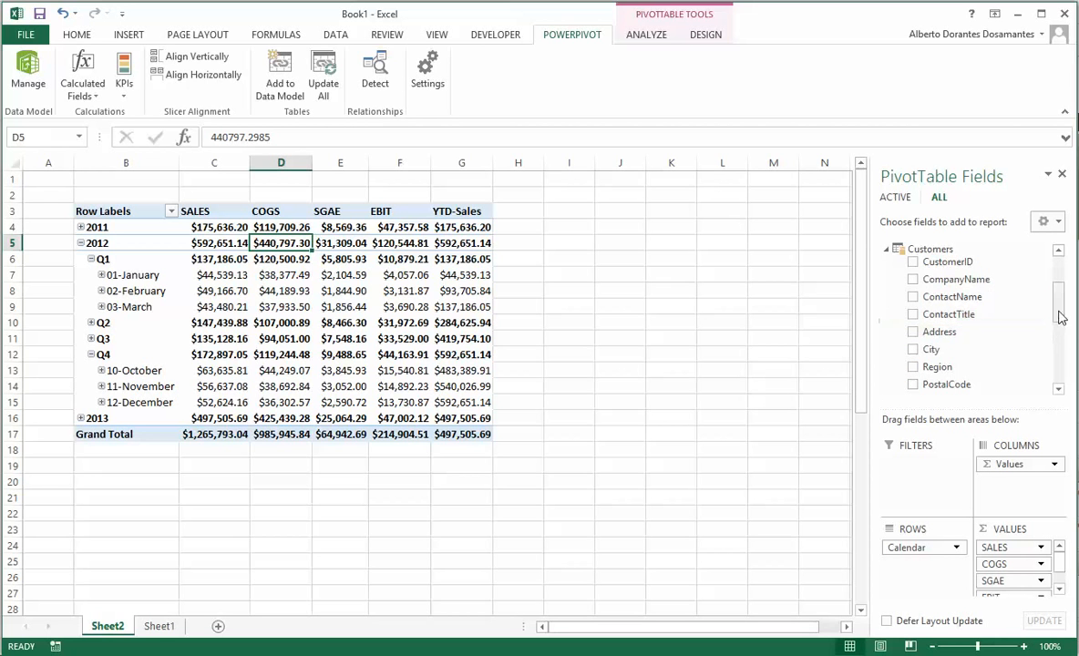
pyautogui.moveTo(1060, 314); pyautogui.dragTo(1036, 326)
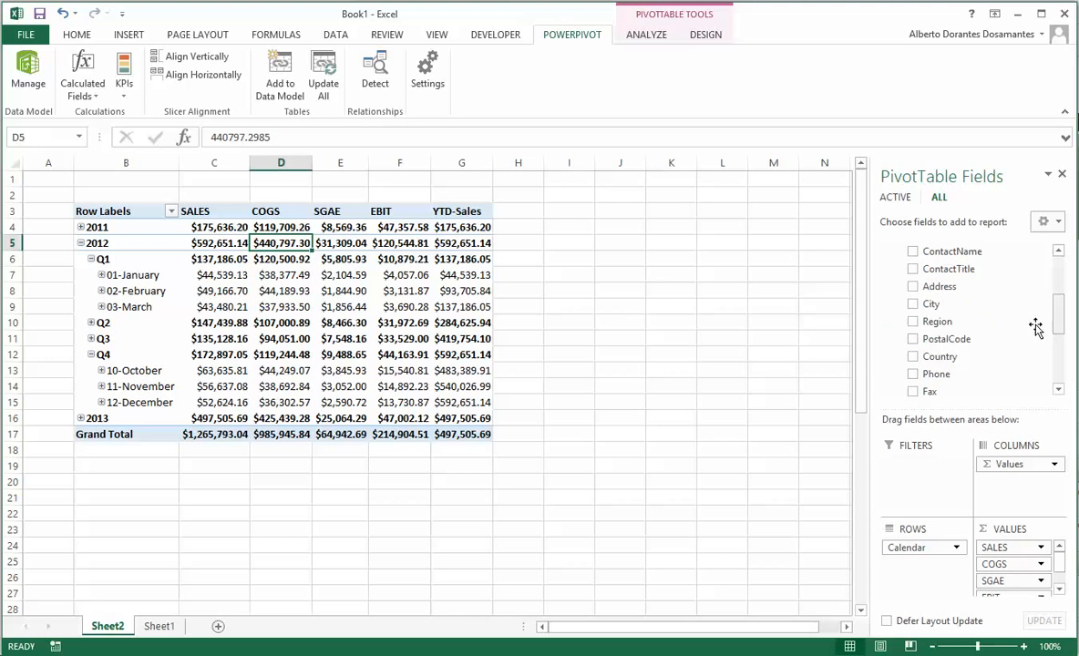
pyautogui.rightClick(927, 358)
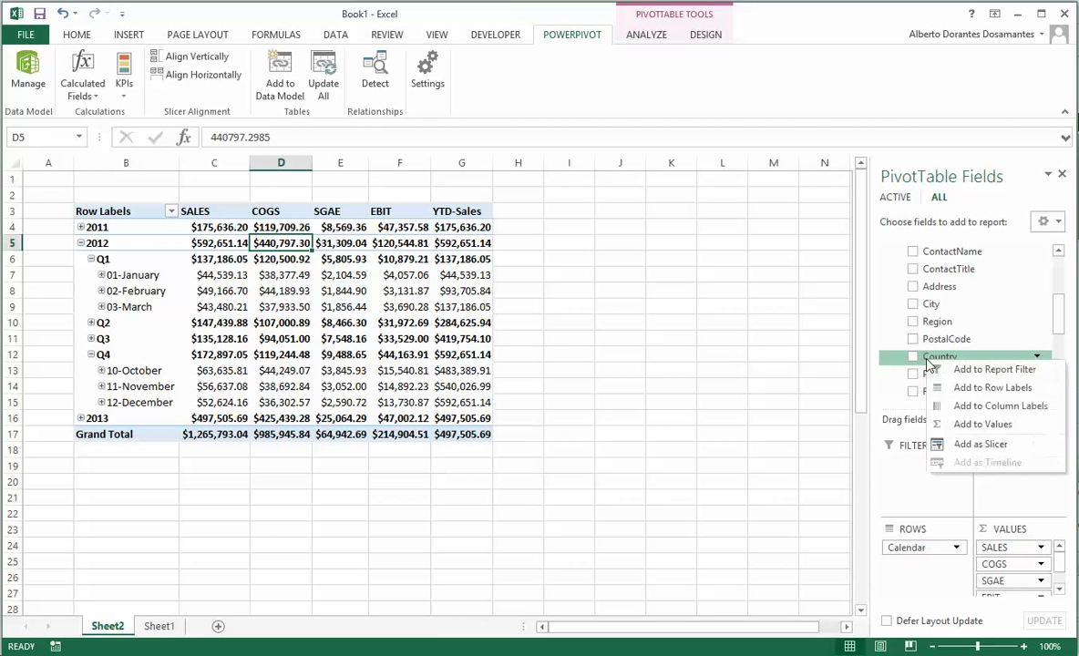
pyautogui.click(977, 447)
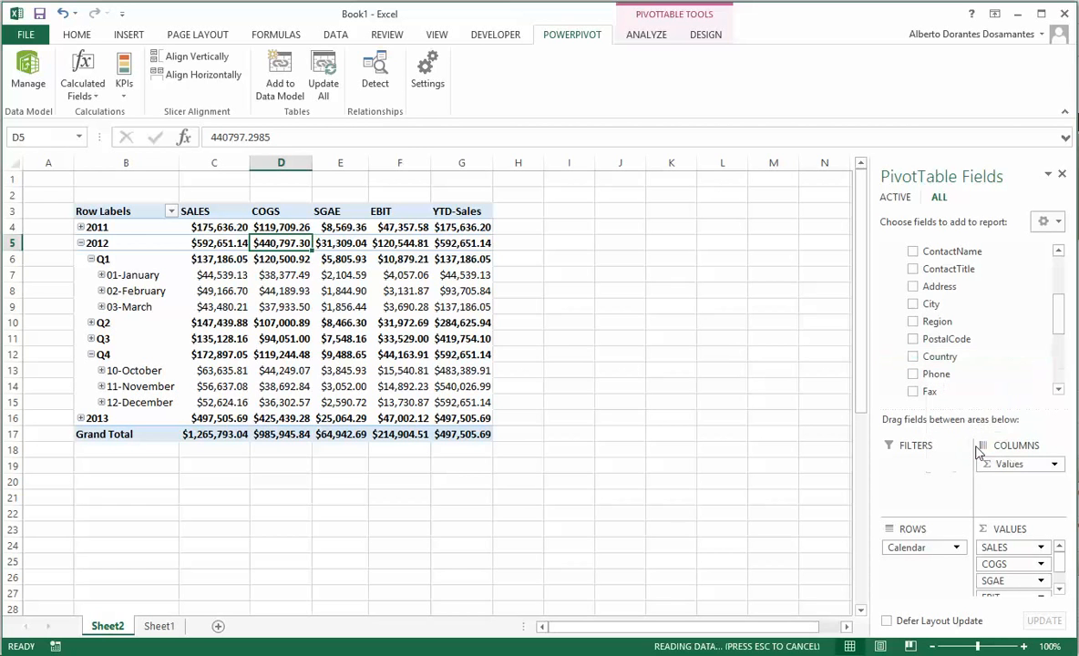
pyautogui.moveTo(443, 301); pyautogui.dragTo(576, 296)
pyautogui.moveTo(597, 249); pyautogui.dragTo(598, 249)
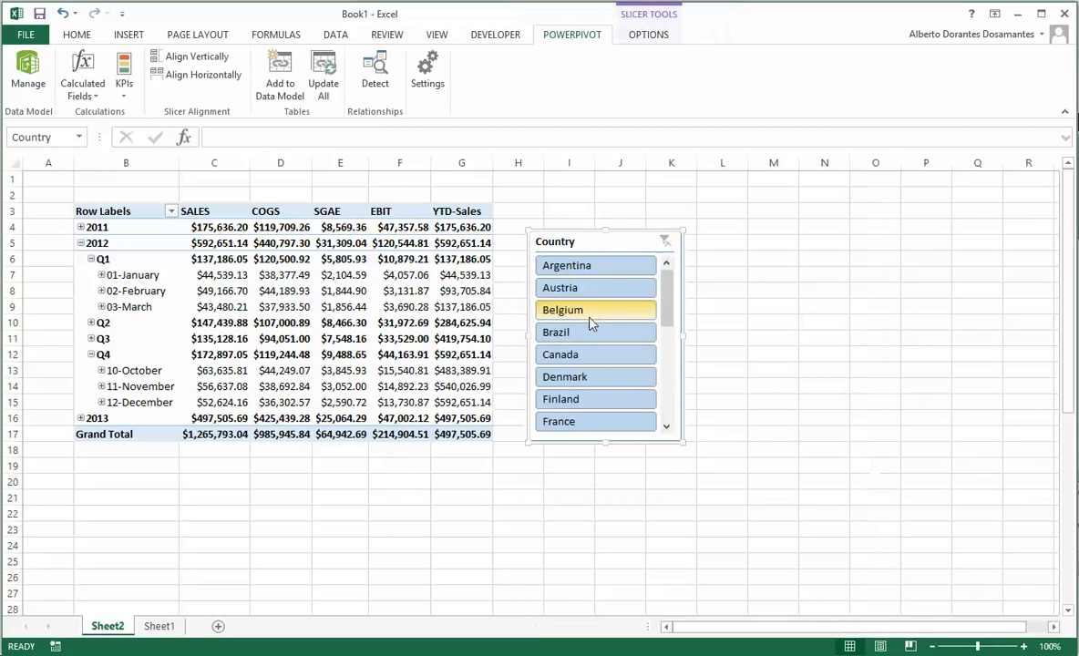
# Step: Filter the pivot table to Argentina with the Country slicer and switch the filter to Canada
pyautogui.click(296, 273)
pyautogui.click(226, 286)
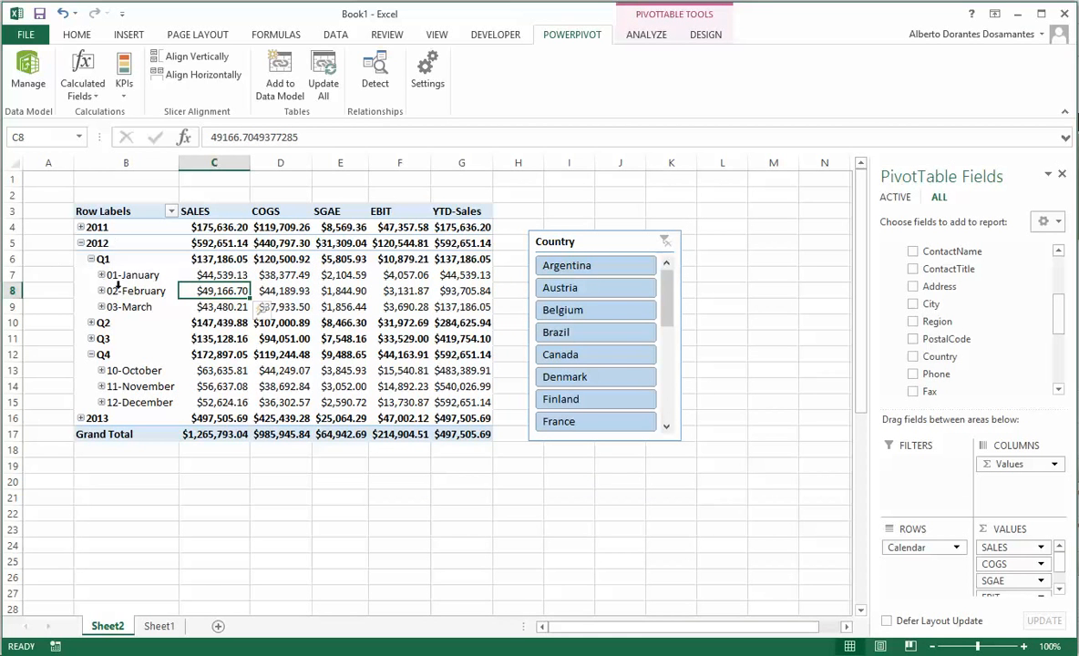
pyautogui.click(565, 267)
pyautogui.click(506, 310)
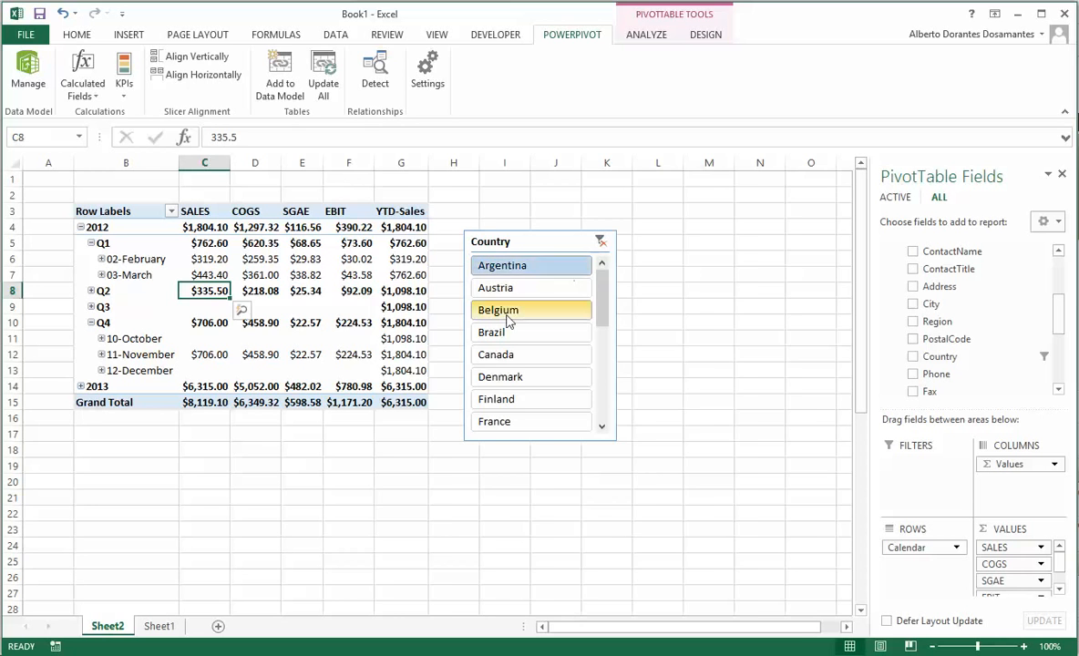
pyautogui.click(533, 354)
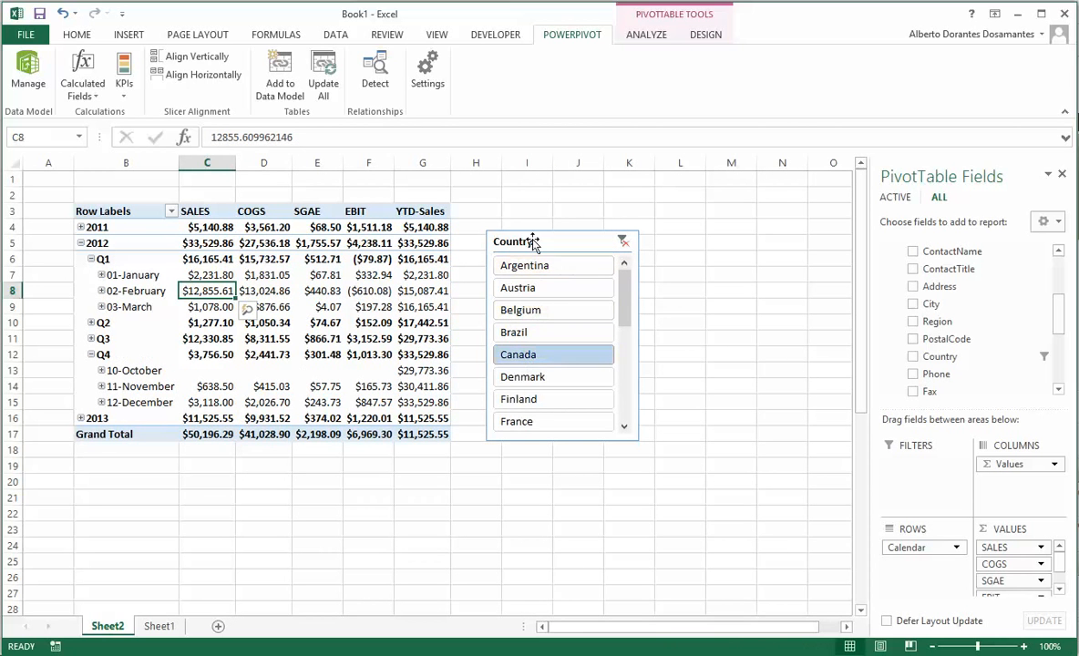
# Step: Filter the pivot table to Argentina and move the Country slicer below it
pyautogui.click(631, 240)
pyautogui.click(623, 270)
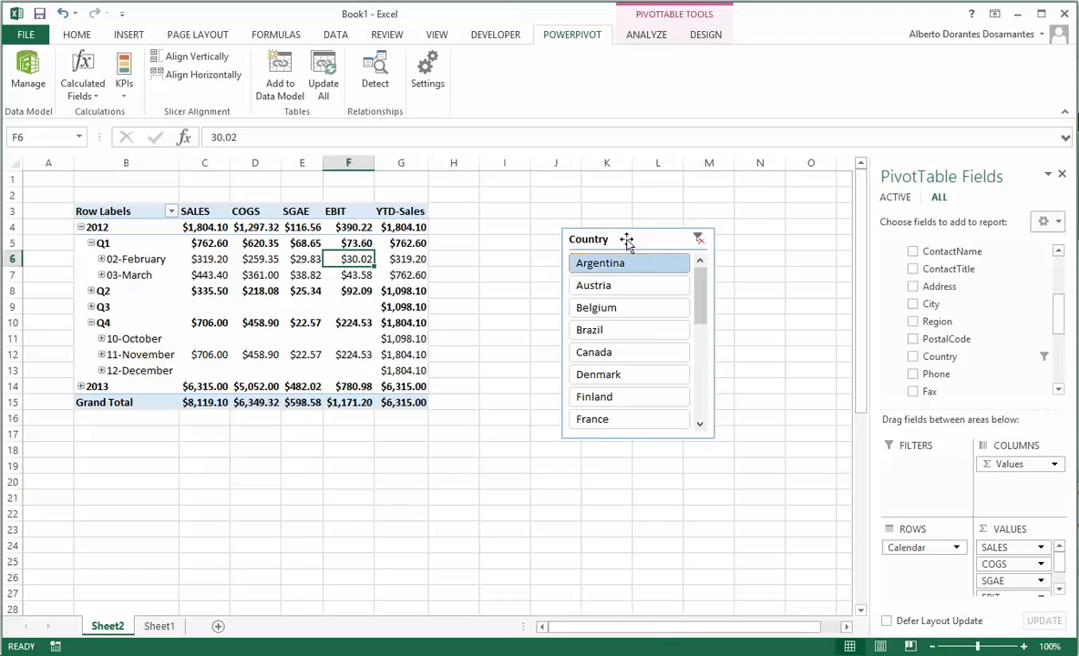
pyautogui.moveTo(626, 238); pyautogui.dragTo(428, 433)
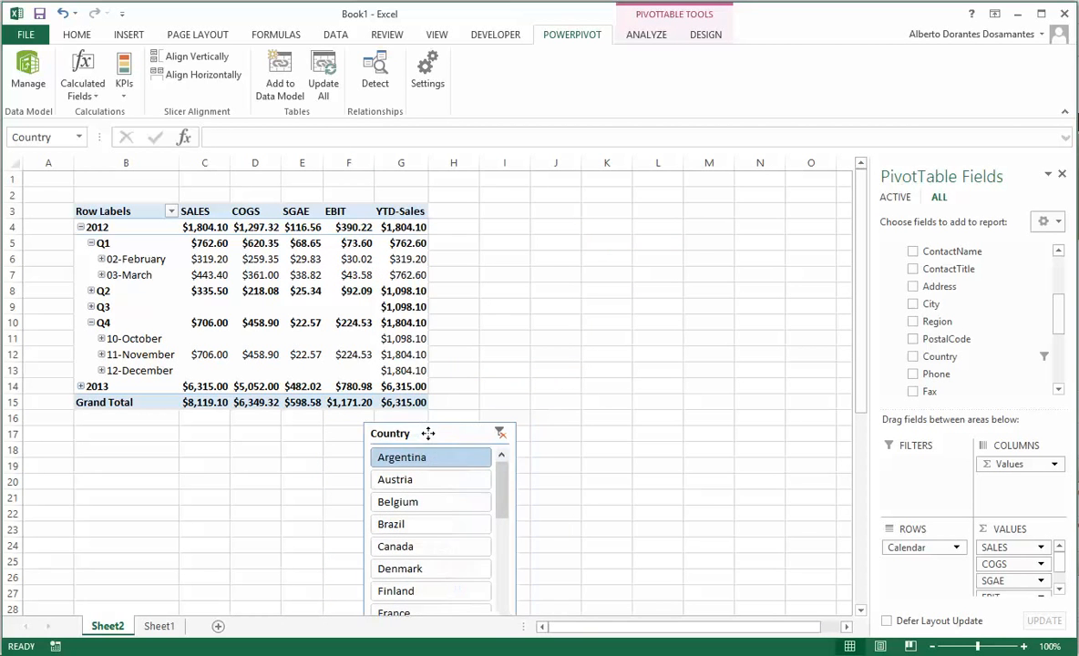
# Step: Check the EBIT and COGS values for Q1 of 2012 in the filtered pivot table
pyautogui.click(350, 242)
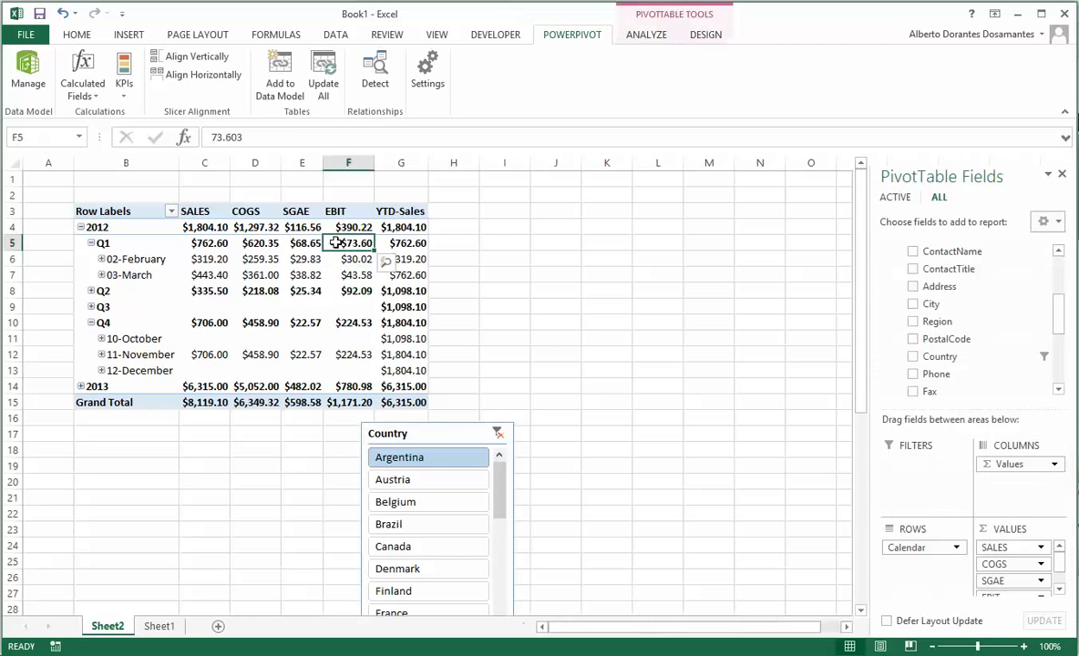
pyautogui.click(261, 242)
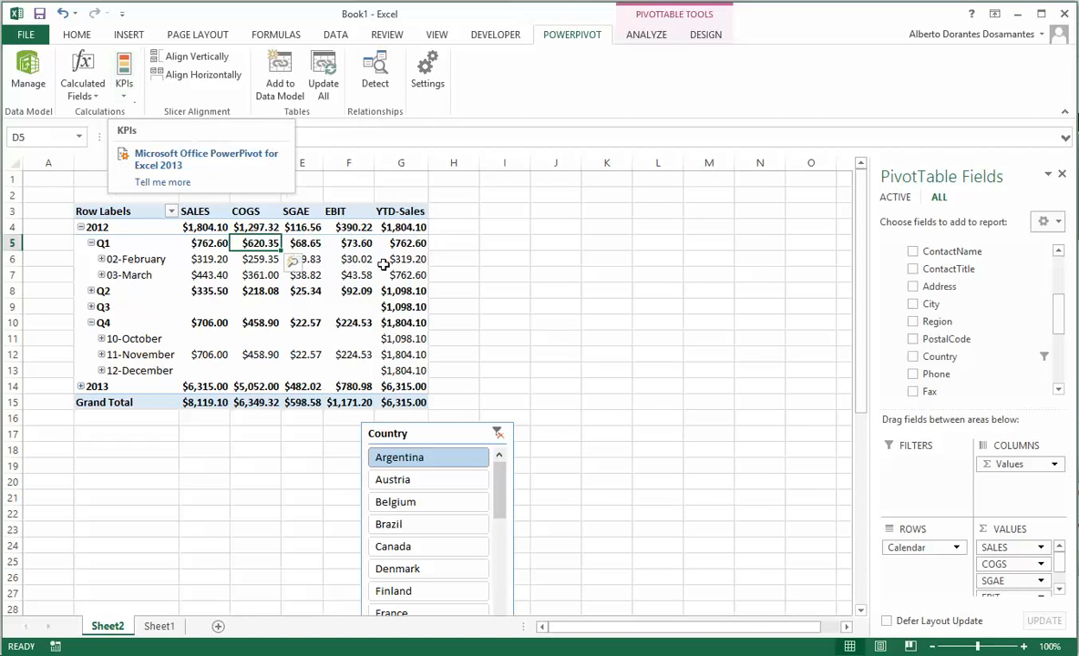
pyautogui.click(357, 242)
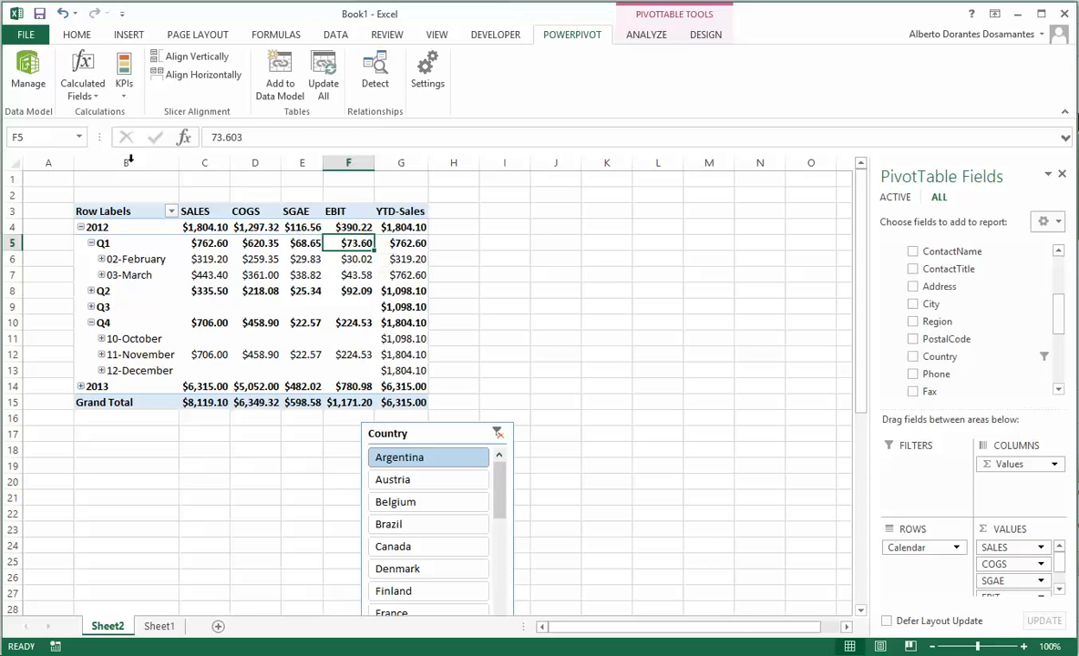
# Step: Start a new calculated field in the Orders table and name it ProfitMargin
pyautogui.click(79, 100)
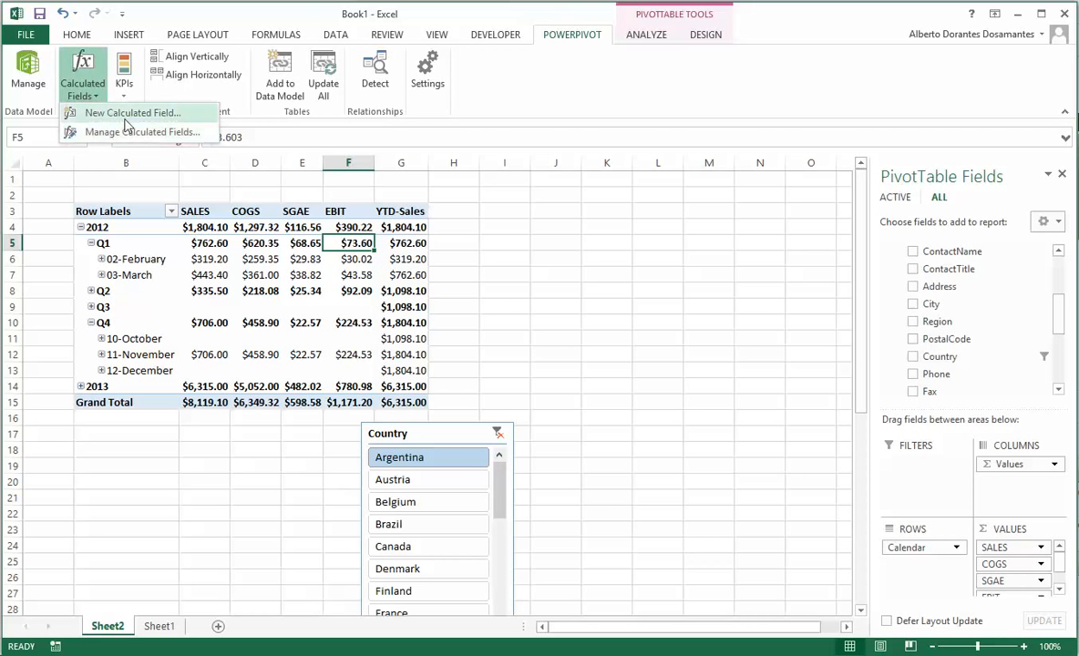
pyautogui.click(126, 128)
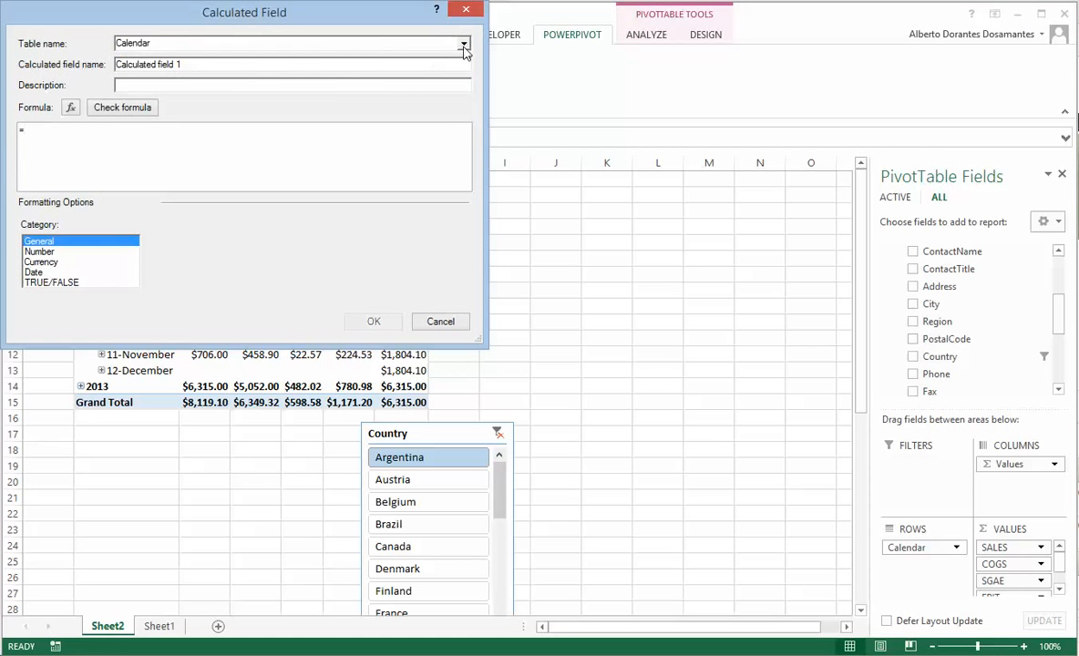
pyautogui.click(464, 48)
pyautogui.click(464, 133)
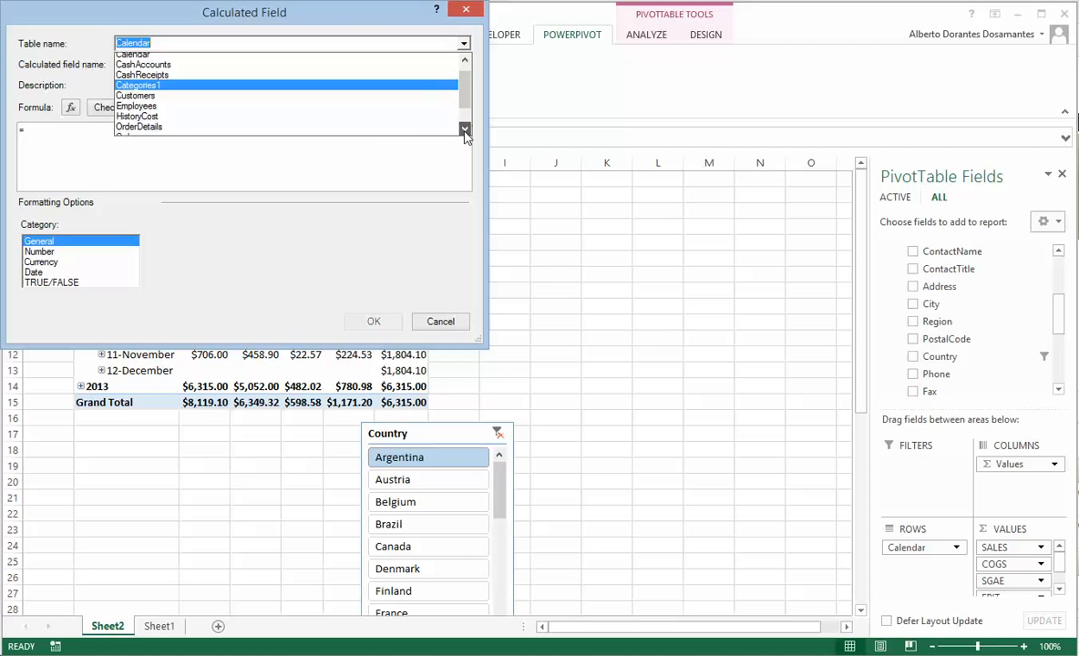
pyautogui.click(395, 116)
pyautogui.click(193, 65)
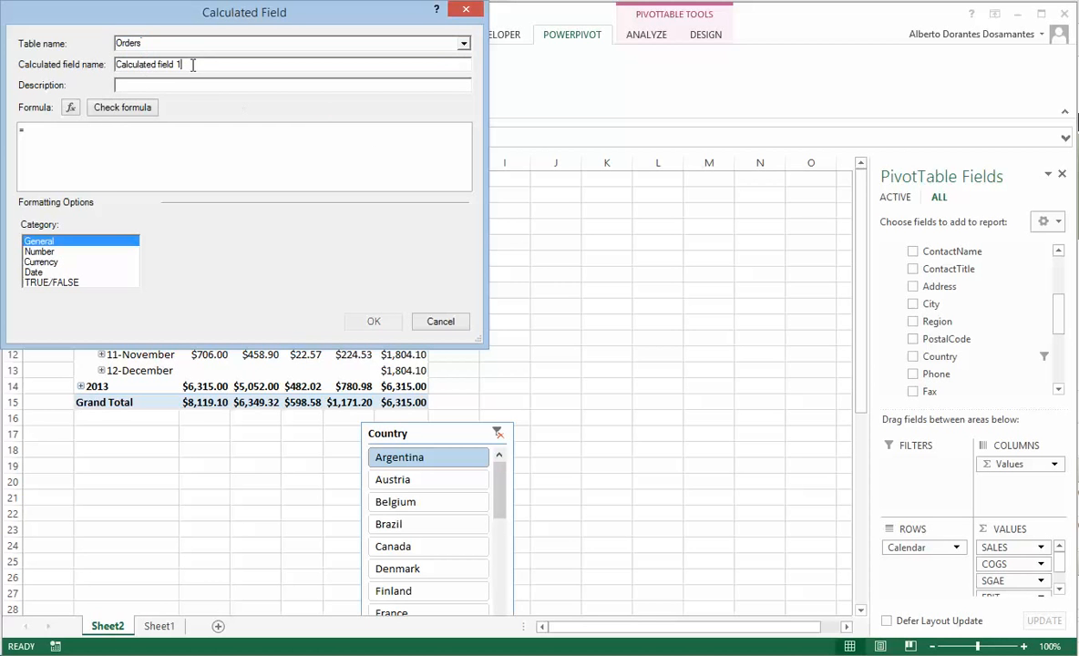
pyautogui.moveTo(193, 65); pyautogui.dragTo(113, 65)
pyautogui.write('Pro')
# Step: Enter the formula =[EBIT]/[SALES] for the ProfitMargin calculated field
pyautogui.write('[')
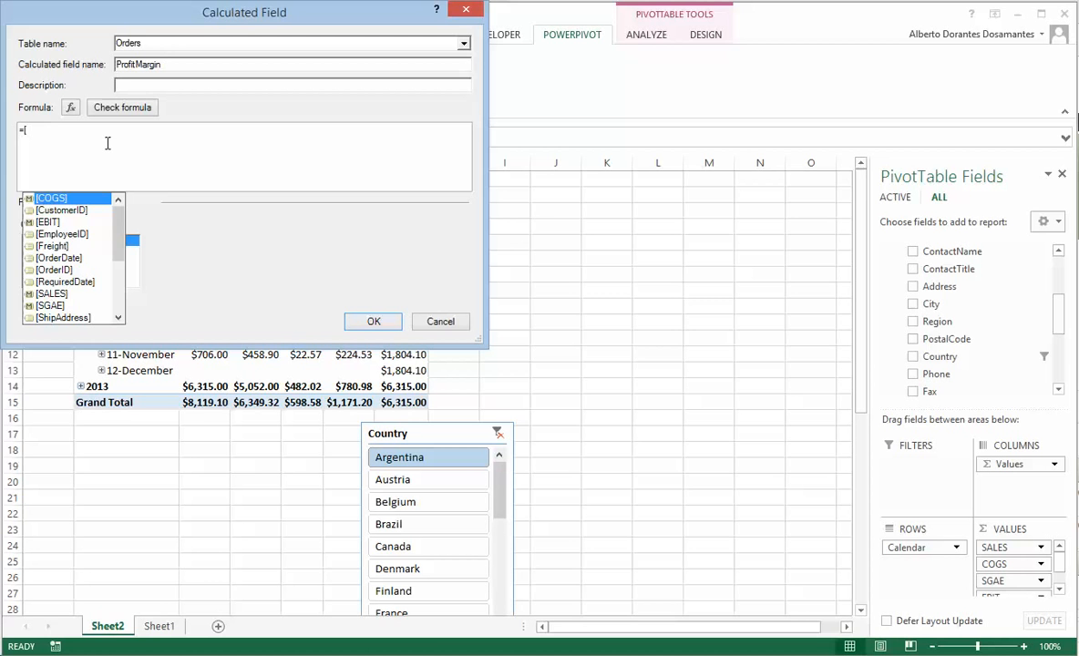
pyautogui.write('E')
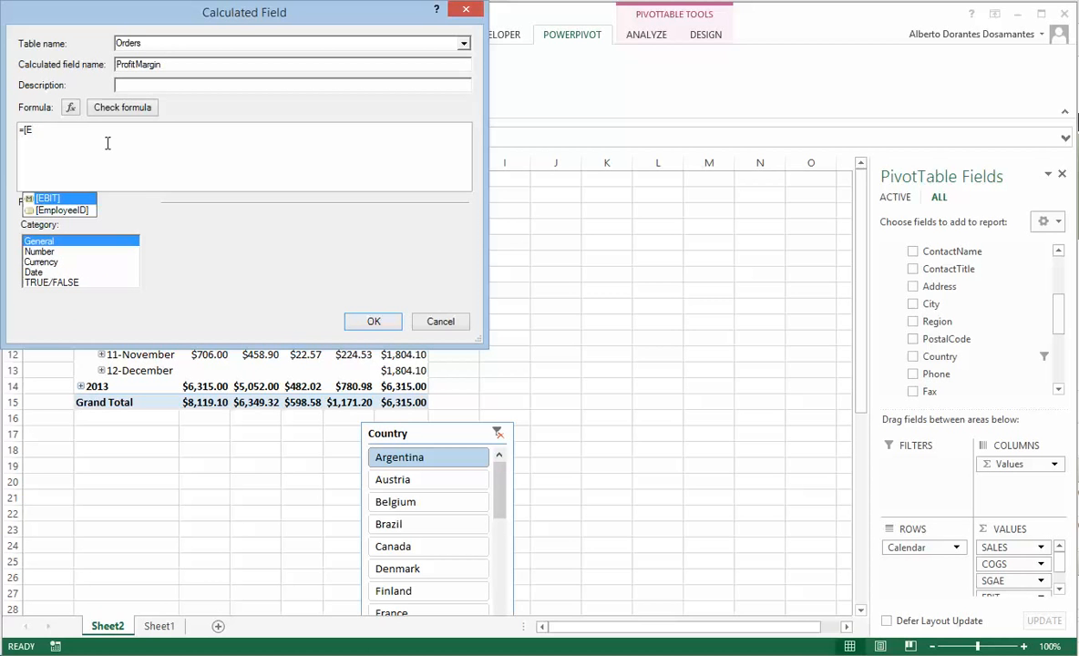
pyautogui.press('Tab')
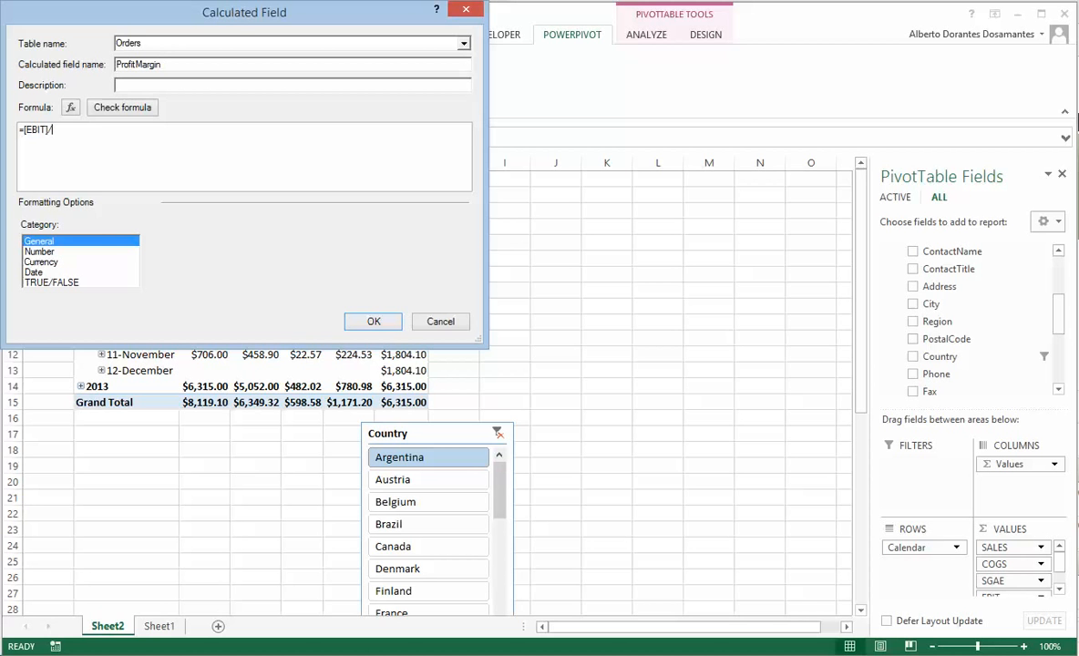
pyautogui.write('[S')
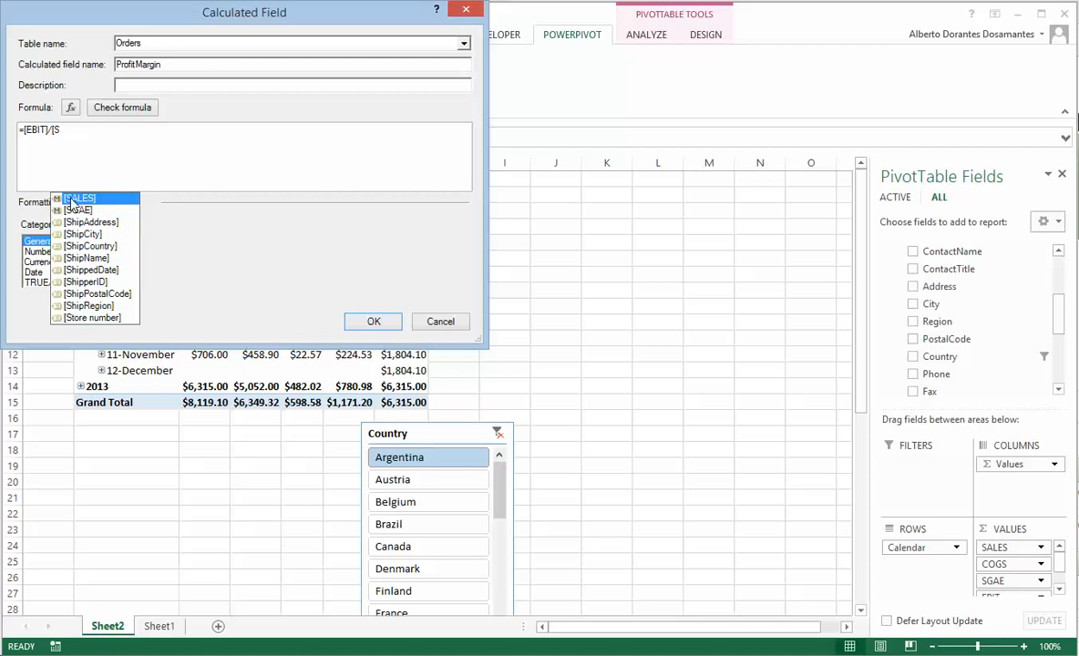
pyautogui.click(82, 200)
pyautogui.click(82, 200)
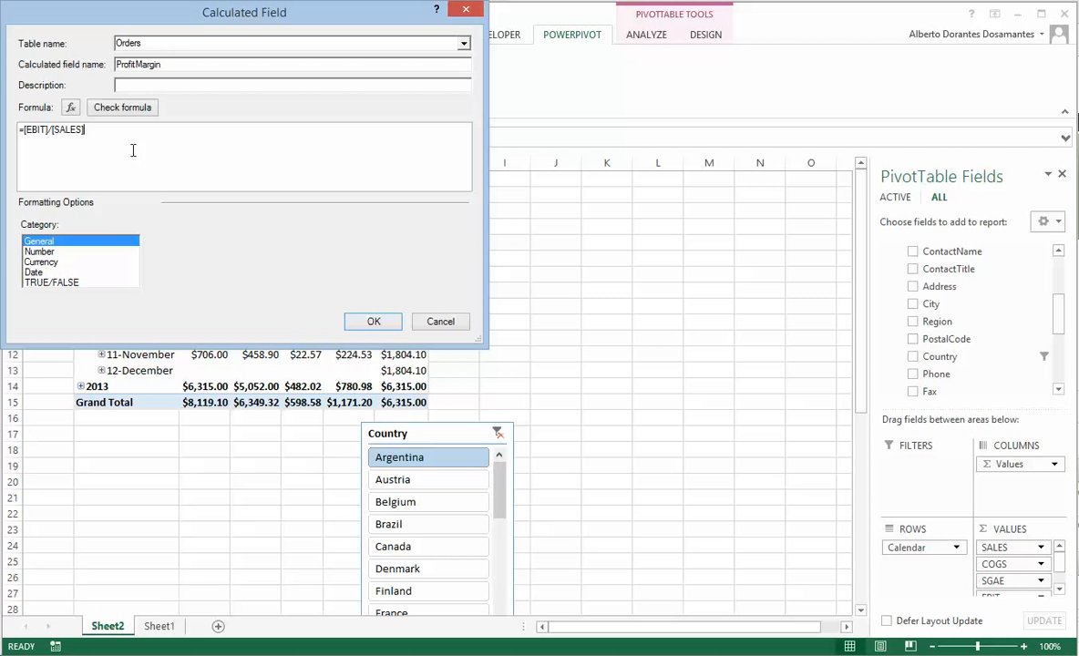
# Step: Format the ProfitMargin field as a number in Percentage format and create the field
pyautogui.click(38, 263)
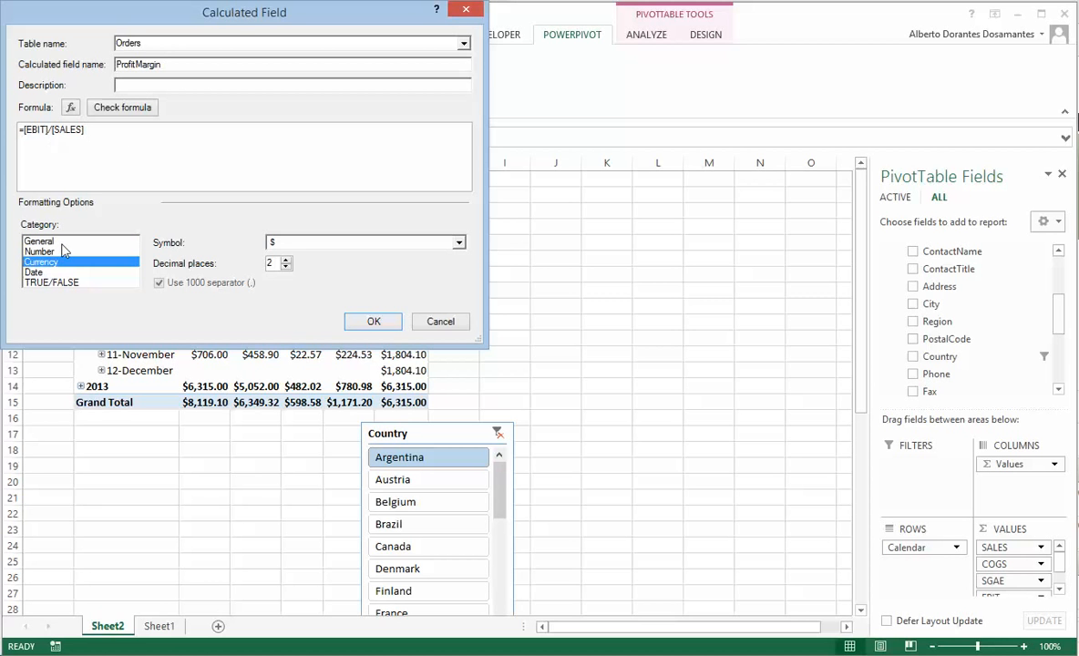
pyautogui.click(48, 252)
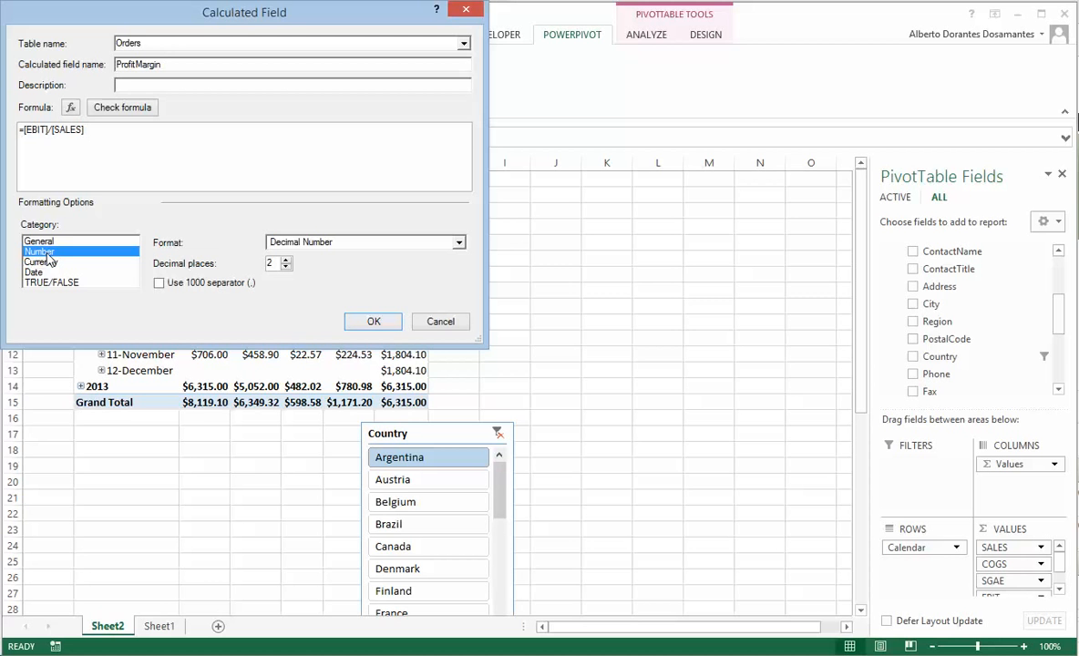
pyautogui.click(332, 243)
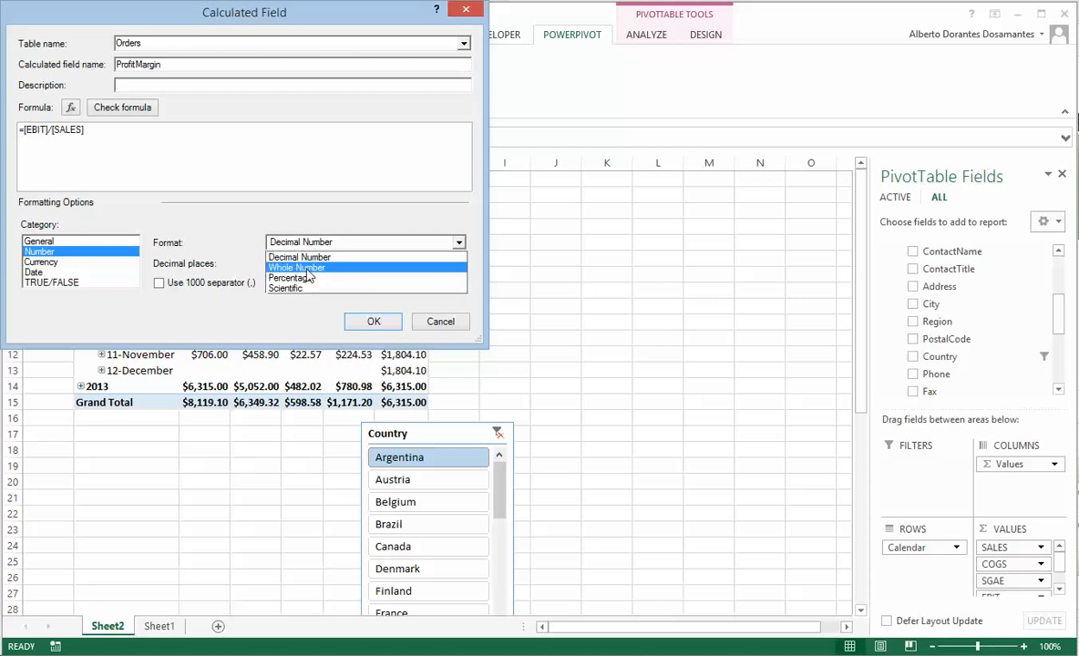
pyautogui.click(306, 276)
pyautogui.click(369, 326)
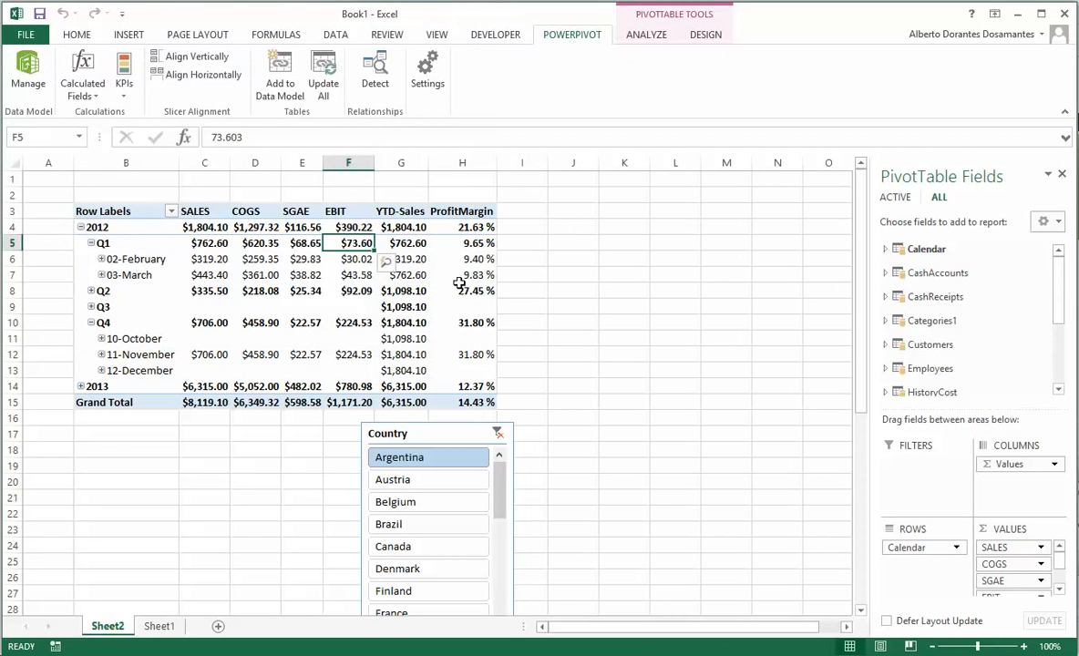
# Step: Check the ProfitMargin values for Q1 of 2012 and its months
pyautogui.click(465, 259)
pyautogui.click(473, 240)
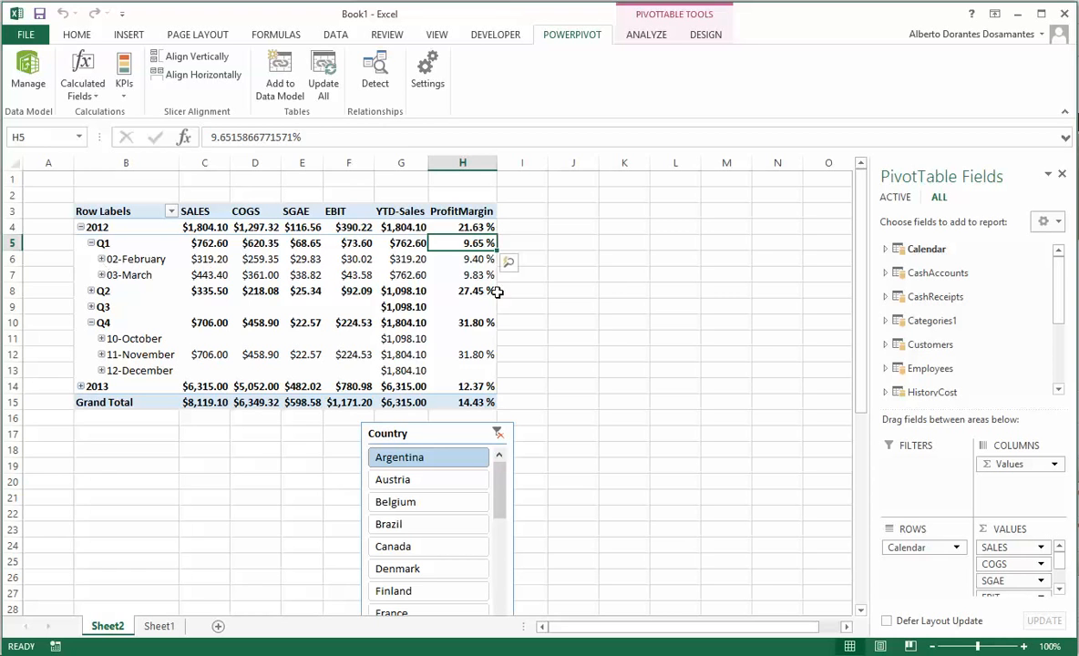
pyautogui.click(467, 274)
pyautogui.click(470, 243)
# Step: Filter the pivot table to Austria and Brazil with the Country slicer and return the filter to Argentina
pyautogui.click(412, 483)
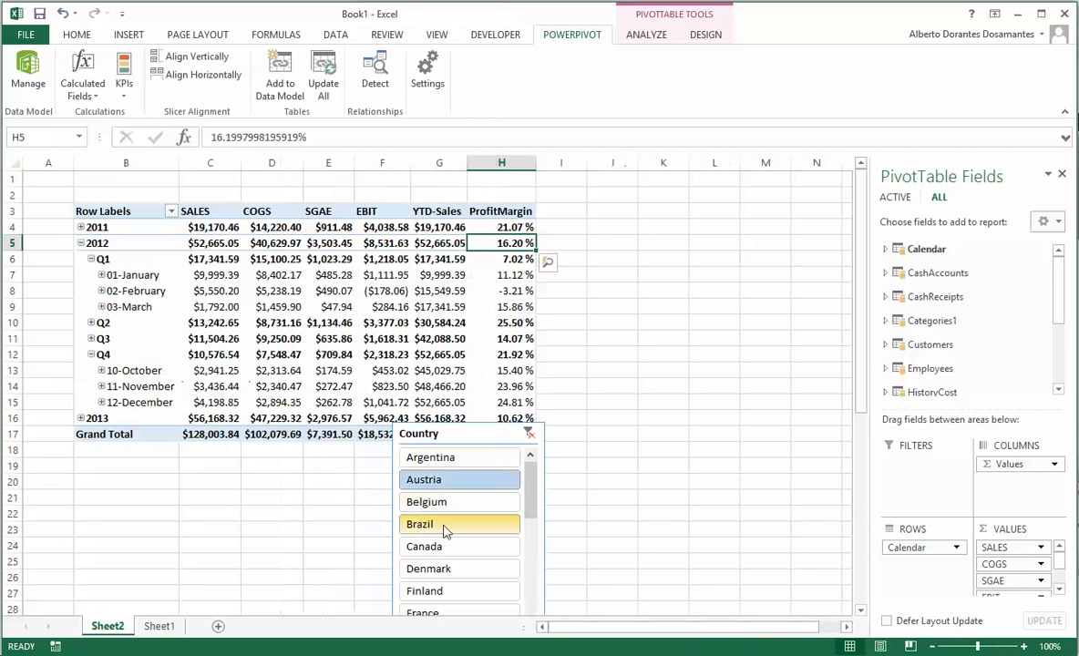
pyautogui.click(445, 526)
pyautogui.click(447, 459)
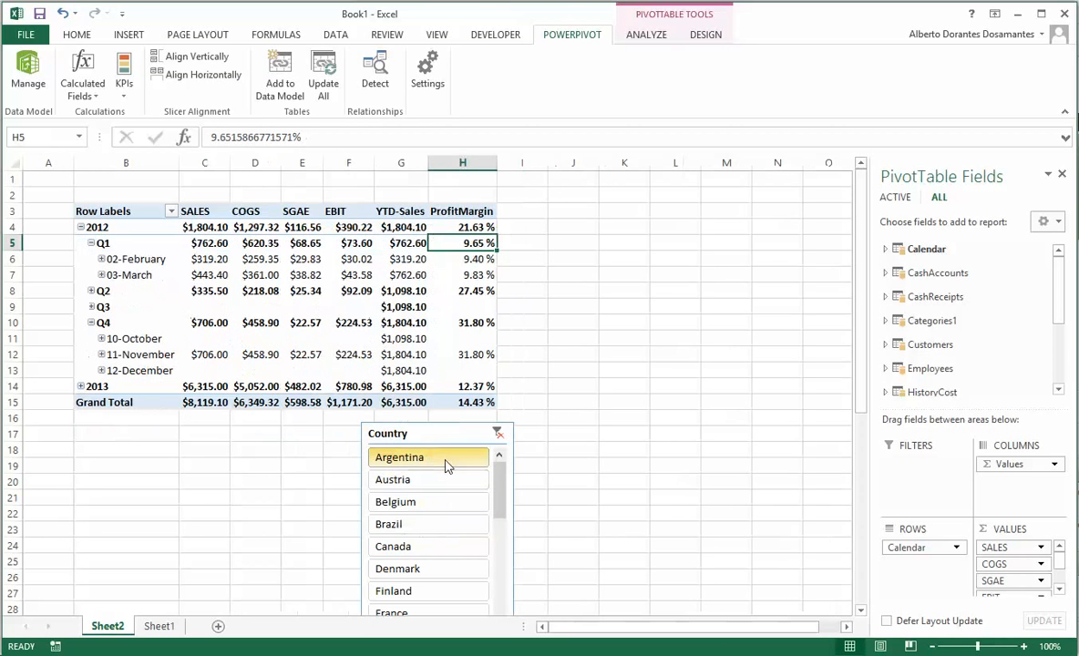
# Step: Review Argentina's ProfitMargin for 2012, February and March, and expand Q2 of 2012 into its months
pyautogui.click(469, 274)
pyautogui.click(456, 227)
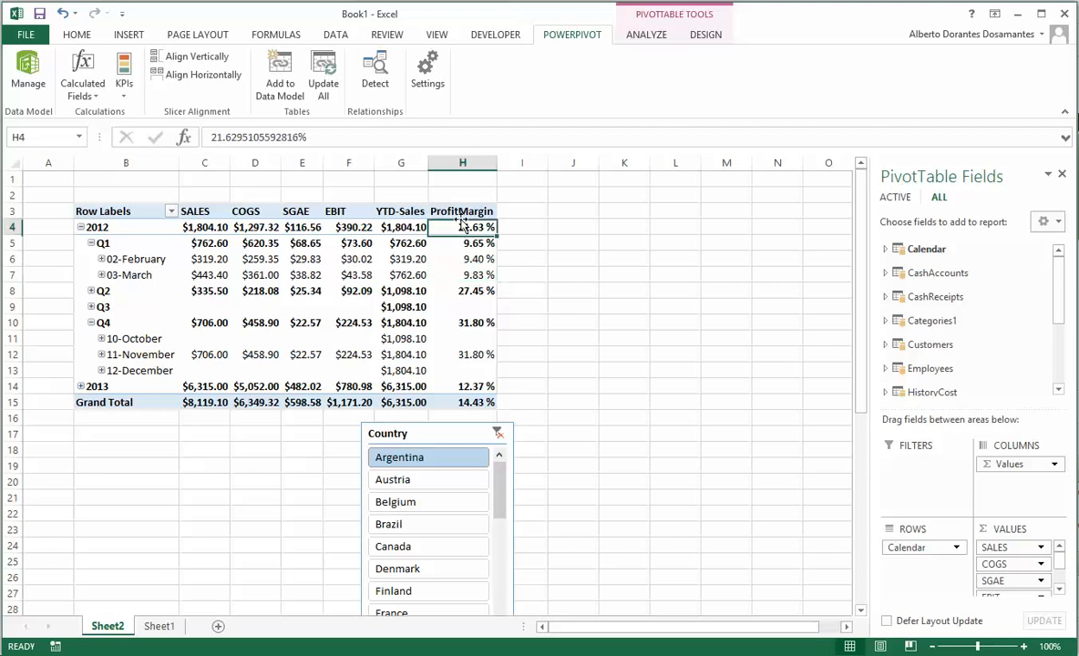
pyautogui.click(472, 259)
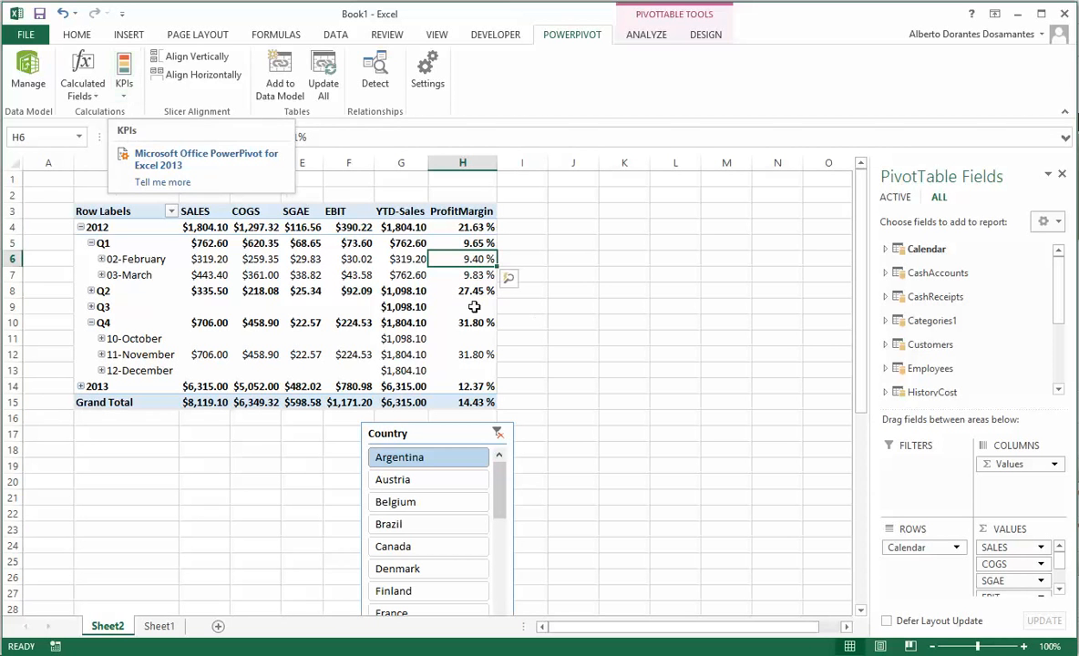
pyautogui.click(475, 275)
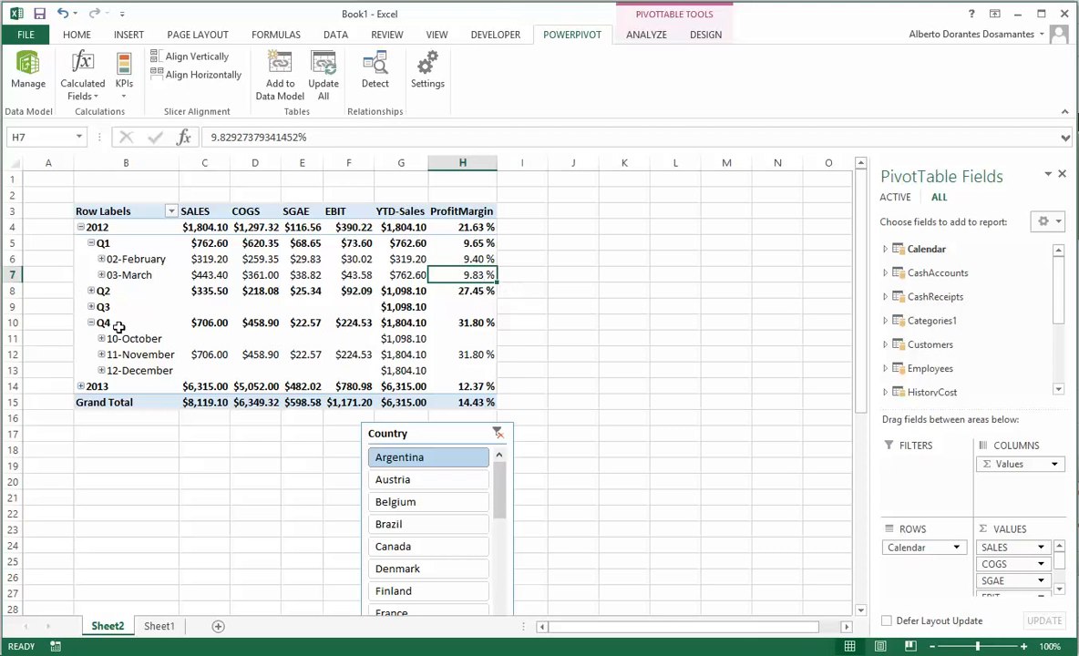
pyautogui.click(90, 291)
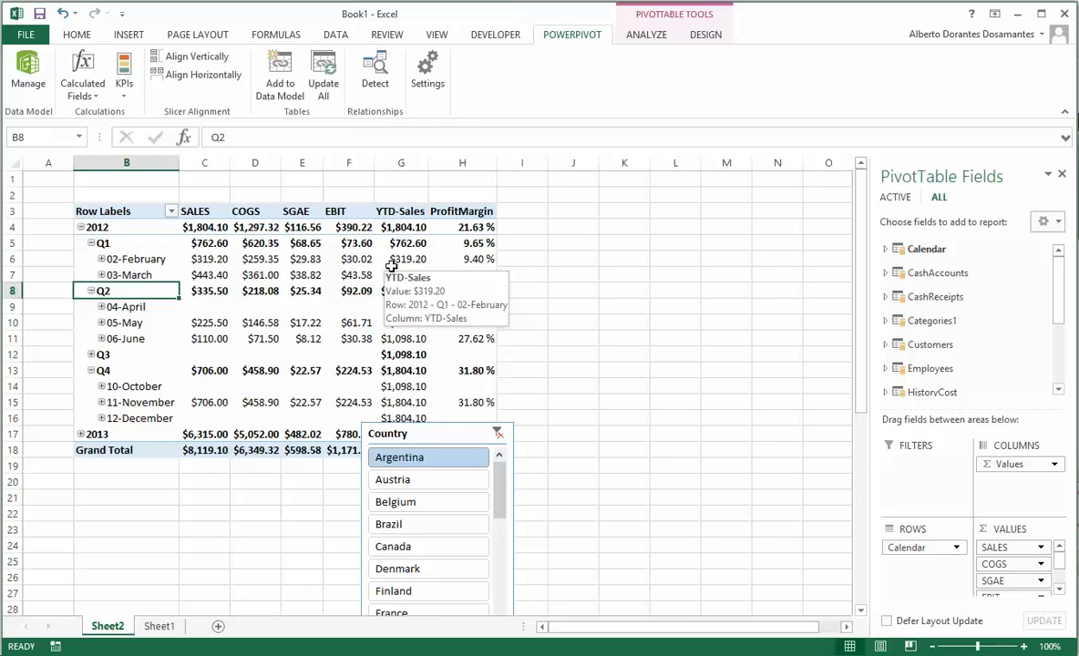
# Step: Clear the Country slicer's filter and move the slicer below the pivot table's Grand Total row
pyautogui.click(497, 434)
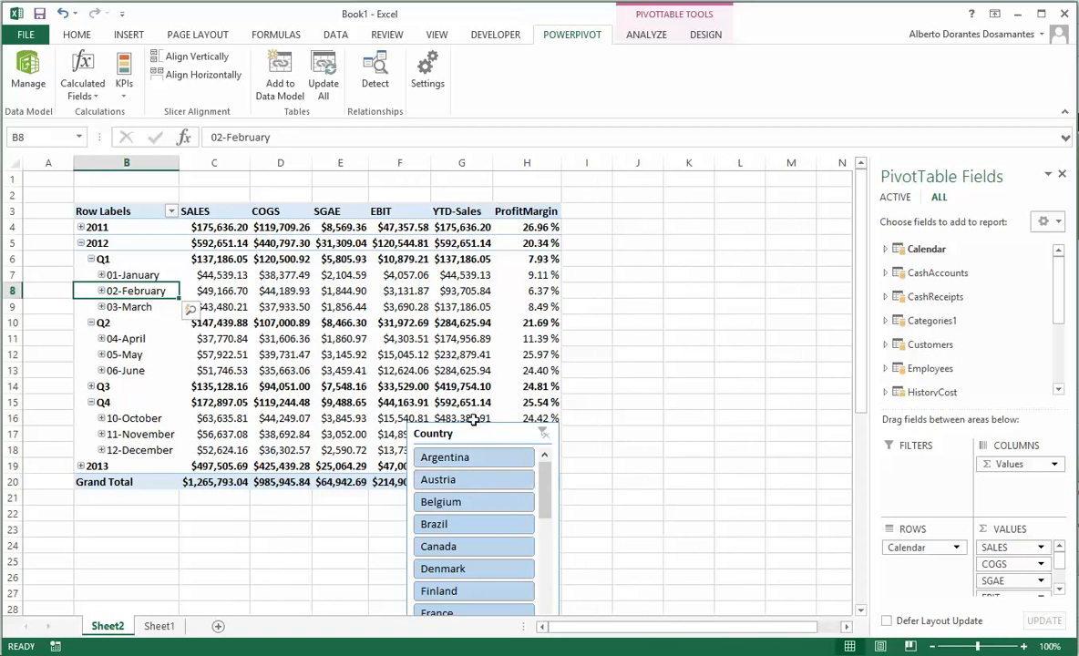
pyautogui.moveTo(473, 419); pyautogui.dragTo(462, 493)
# Step: Check the ProfitMargin values for 2012, January and March across all countries
pyautogui.click(537, 270)
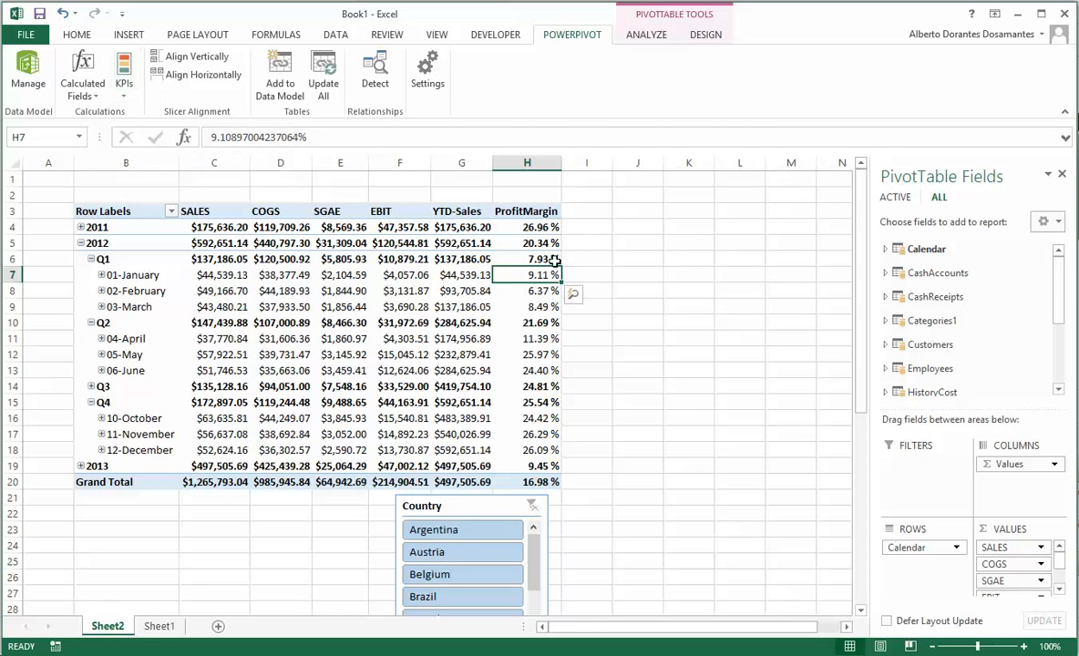
pyautogui.click(538, 243)
pyautogui.click(542, 307)
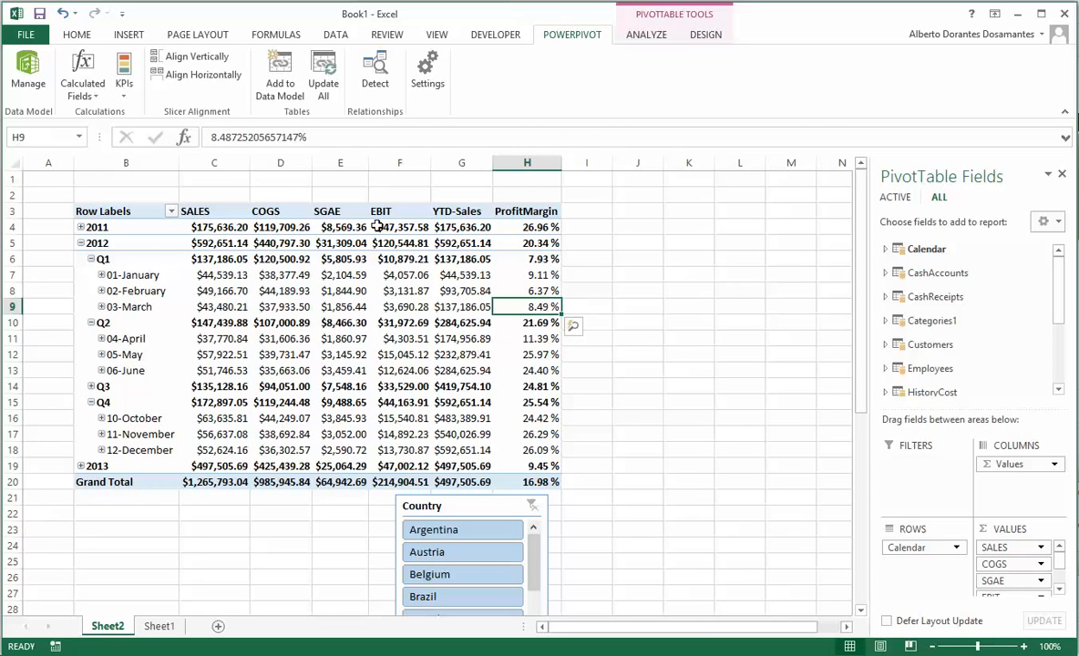
# Step: Start a new KPI and choose ProfitMargin as its base field
pyautogui.click(126, 95)
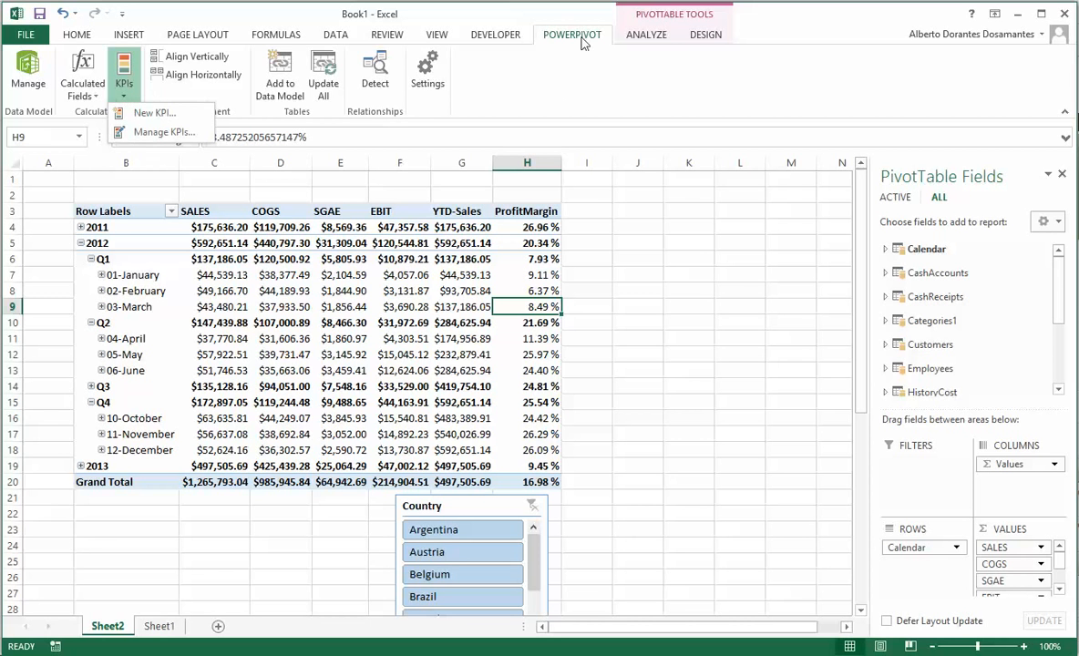
pyautogui.click(151, 114)
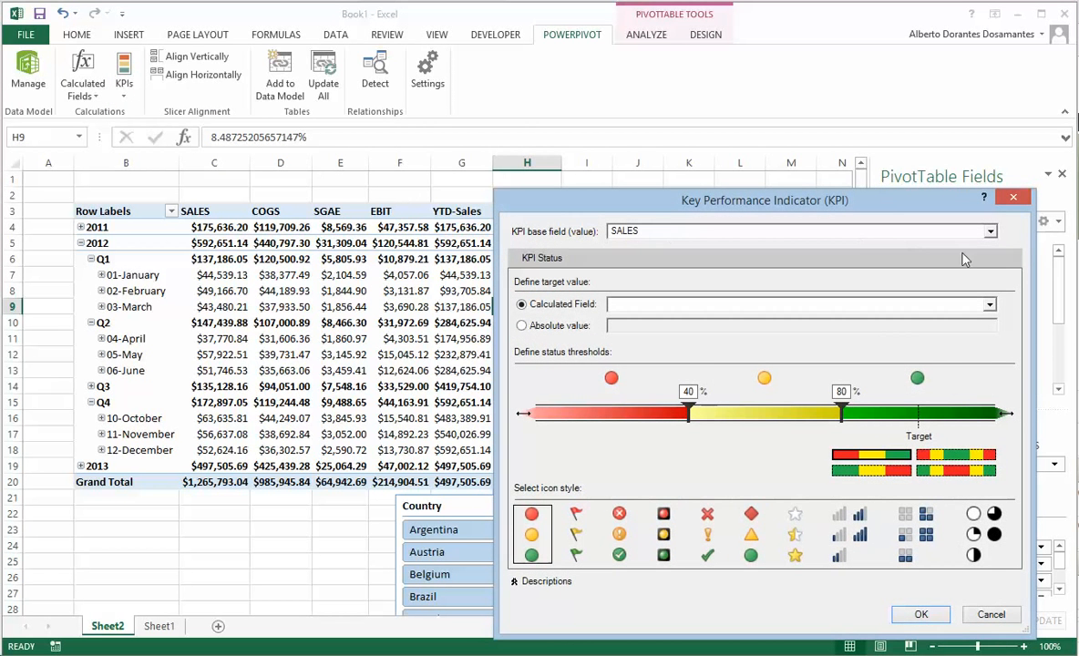
pyautogui.click(991, 232)
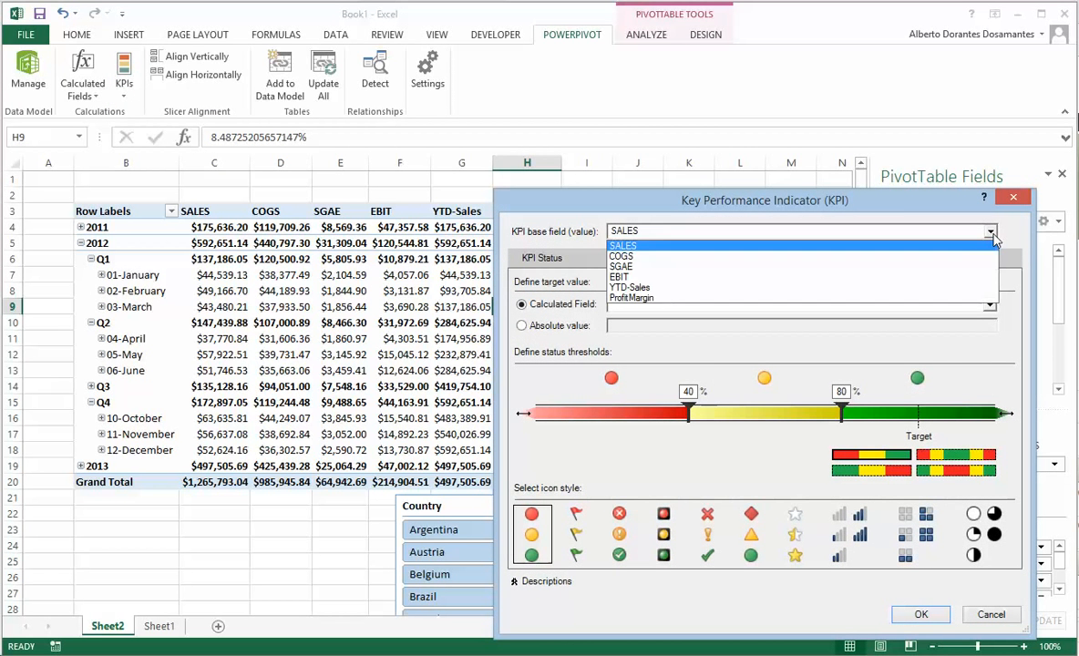
pyautogui.click(718, 301)
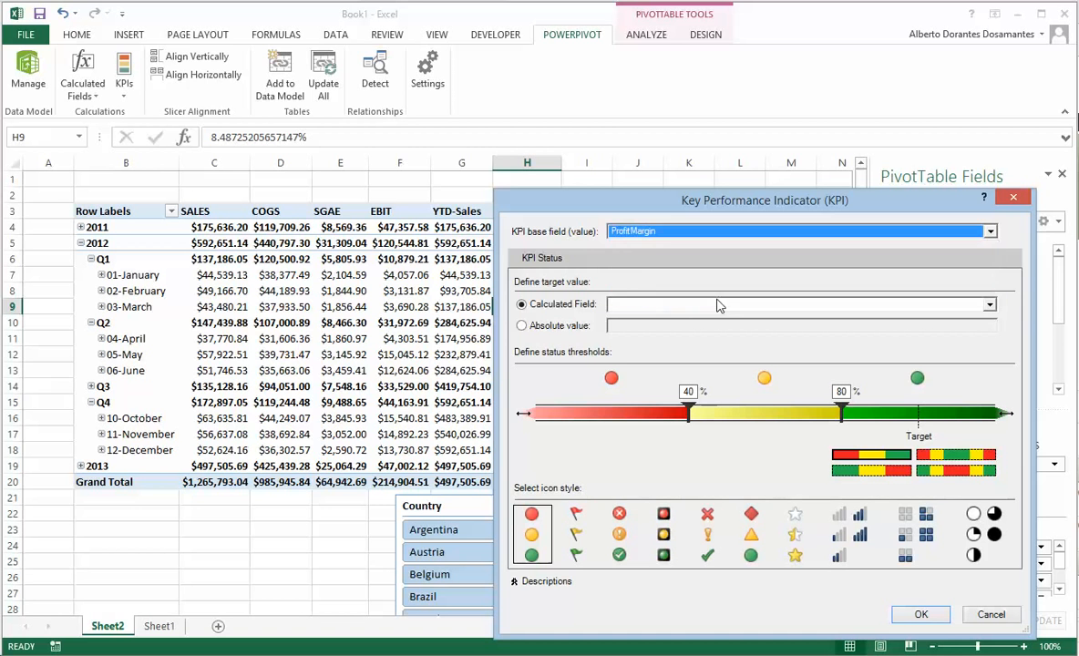
# Step: Set the KPI's absolute target value to 0.2 and its status thresholds to 0.1 and 0.2, and create the KPI
pyautogui.click(522, 326)
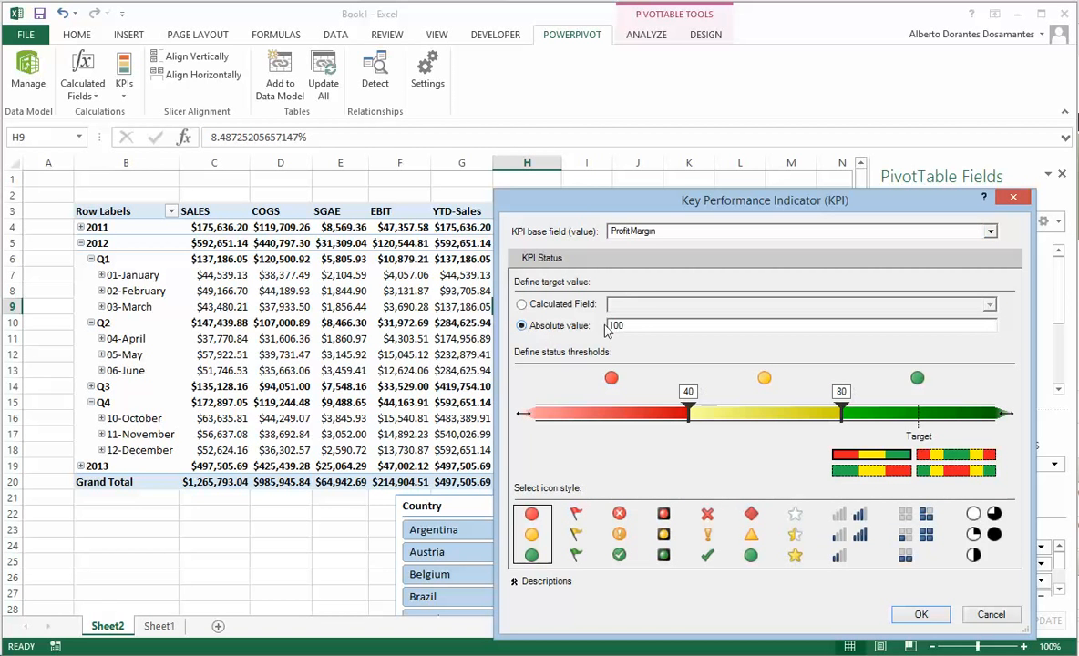
pyautogui.moveTo(645, 324); pyautogui.dragTo(601, 337)
pyautogui.write('0.')
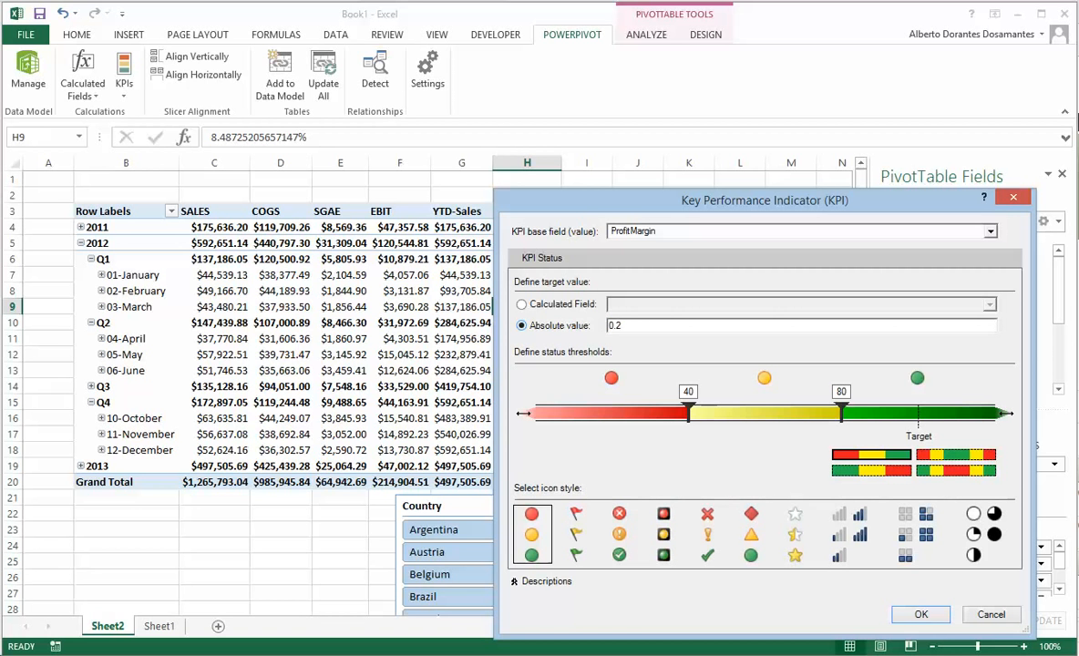
pyautogui.write('2')
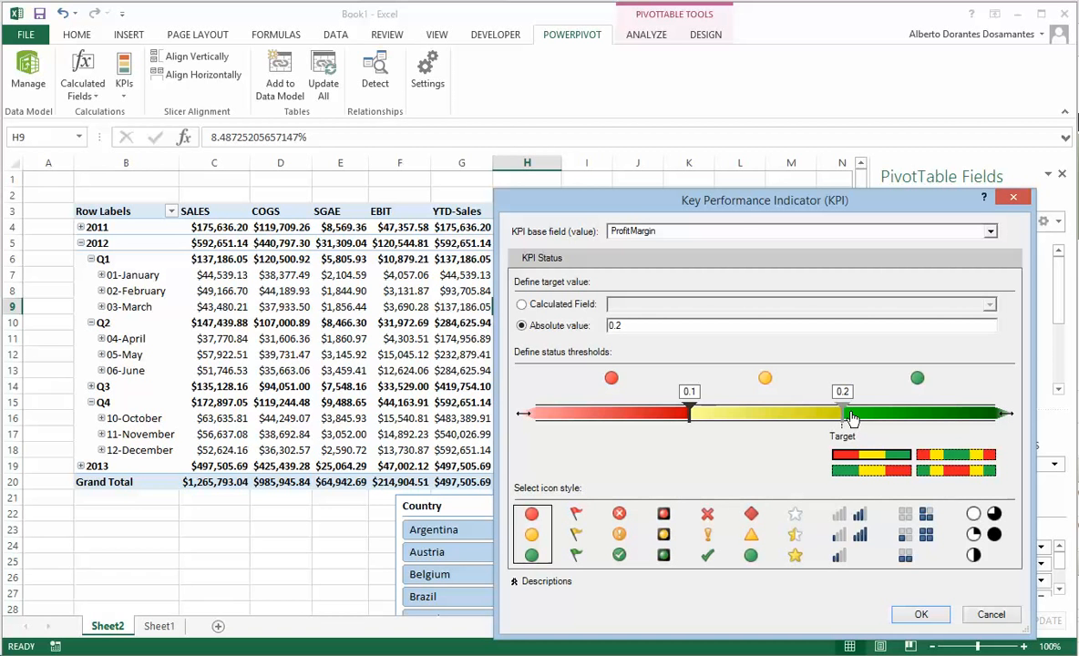
pyautogui.moveTo(708, 203); pyautogui.dragTo(791, 187)
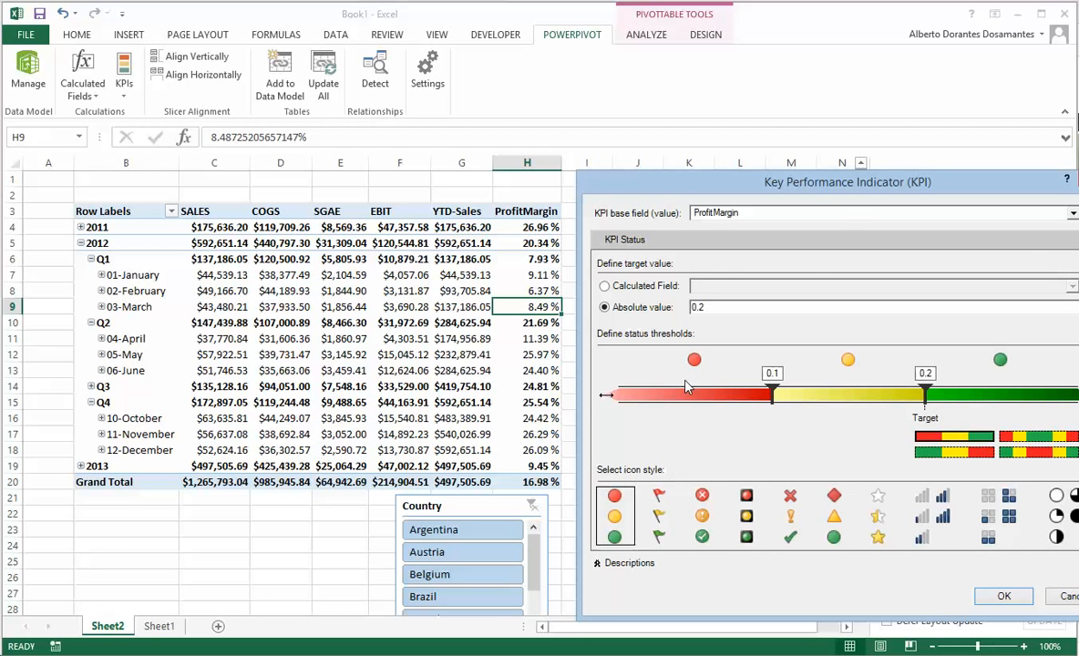
pyautogui.moveTo(847, 197); pyautogui.dragTo(797, 185)
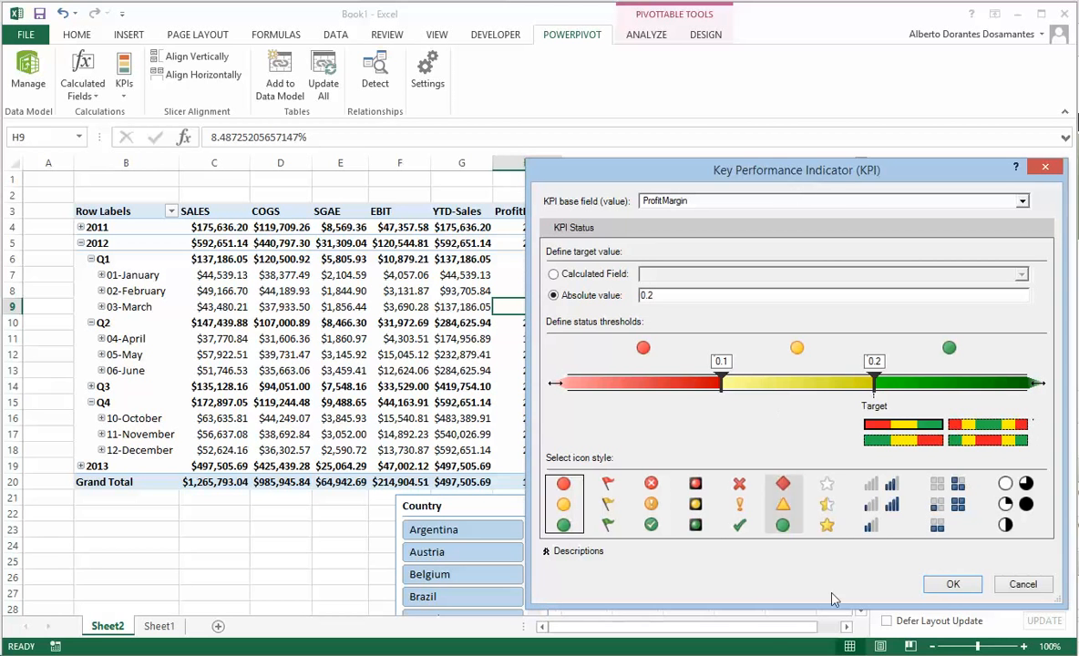
pyautogui.click(952, 585)
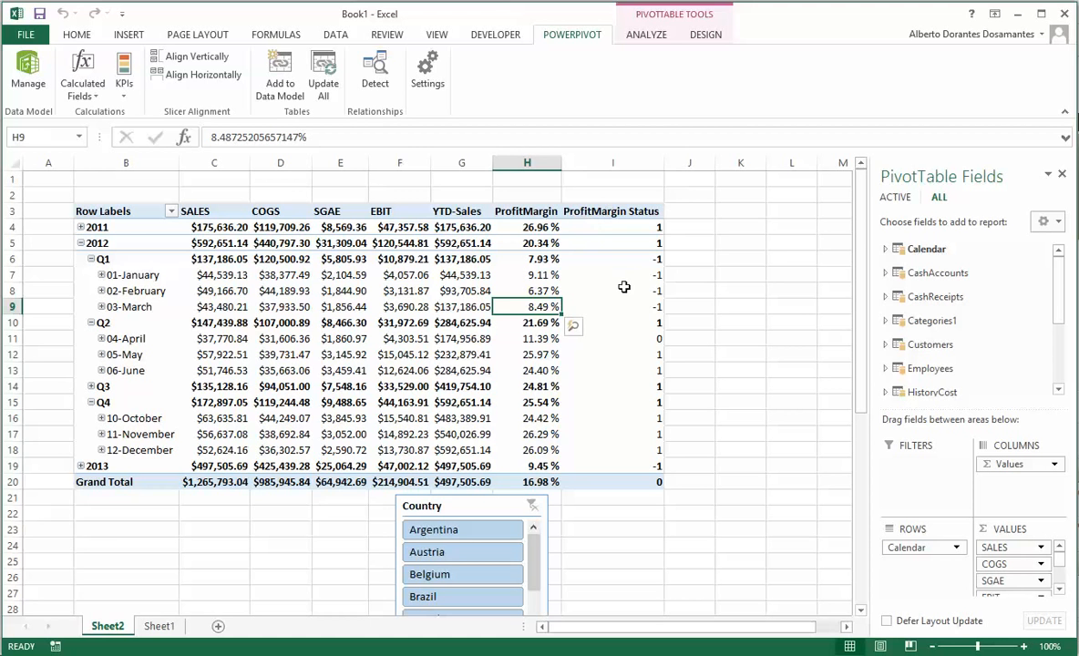
# Step: Remove the ProfitMargin KPI's Status from the pivot table and add it back so it displays as icons
pyautogui.click(636, 291)
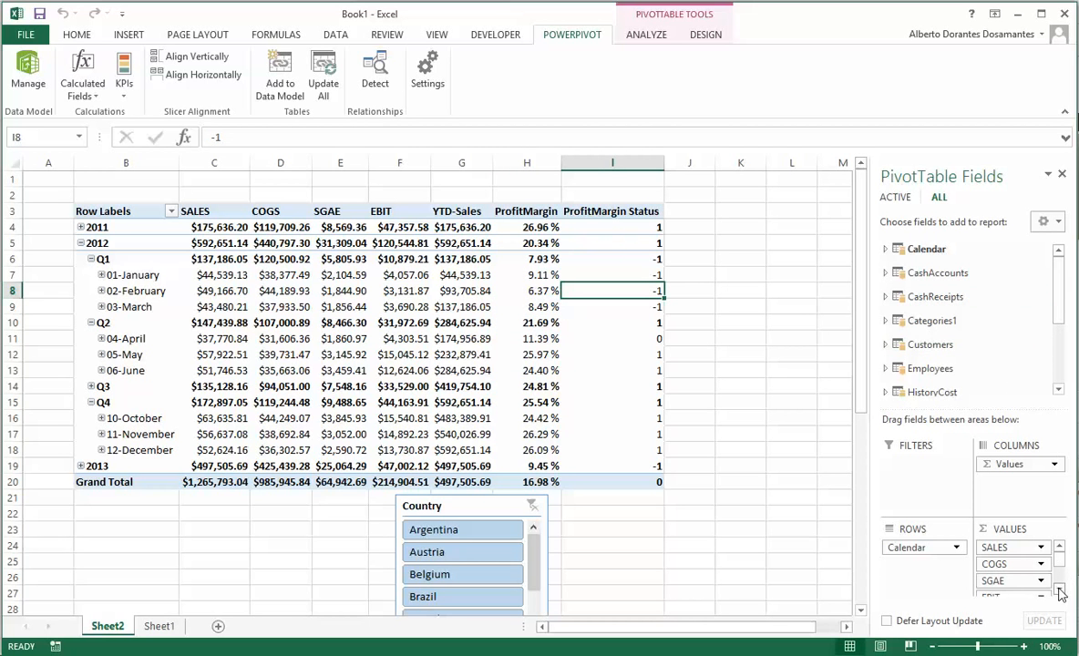
pyautogui.moveTo(1061, 292); pyautogui.dragTo(1058, 336)
pyautogui.click(885, 329)
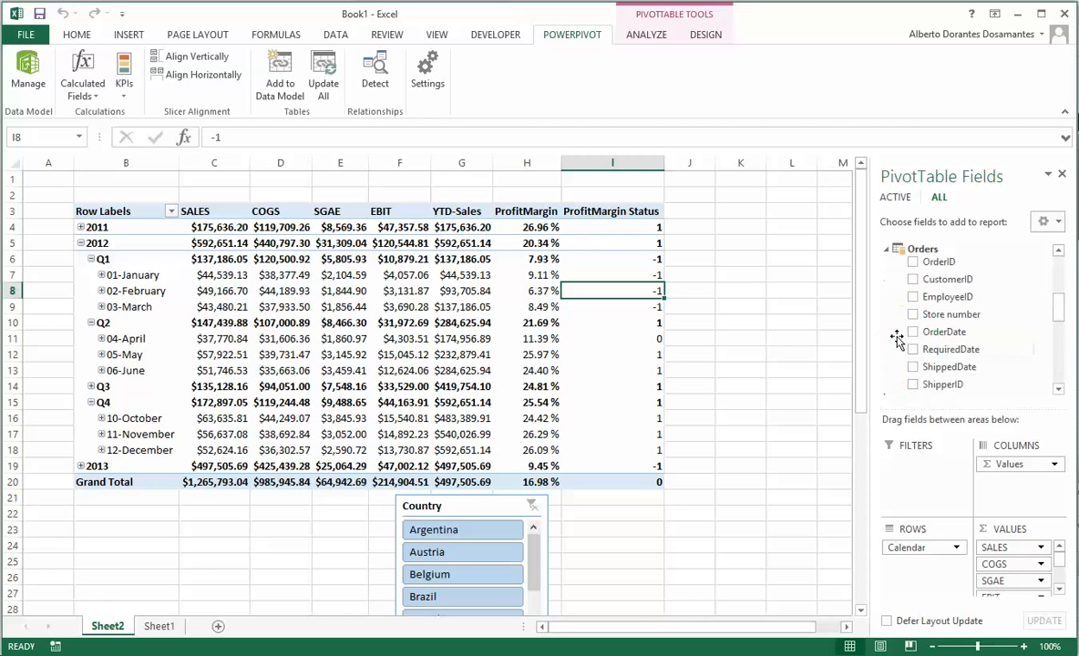
pyautogui.moveTo(1060, 312); pyautogui.dragTo(1060, 369)
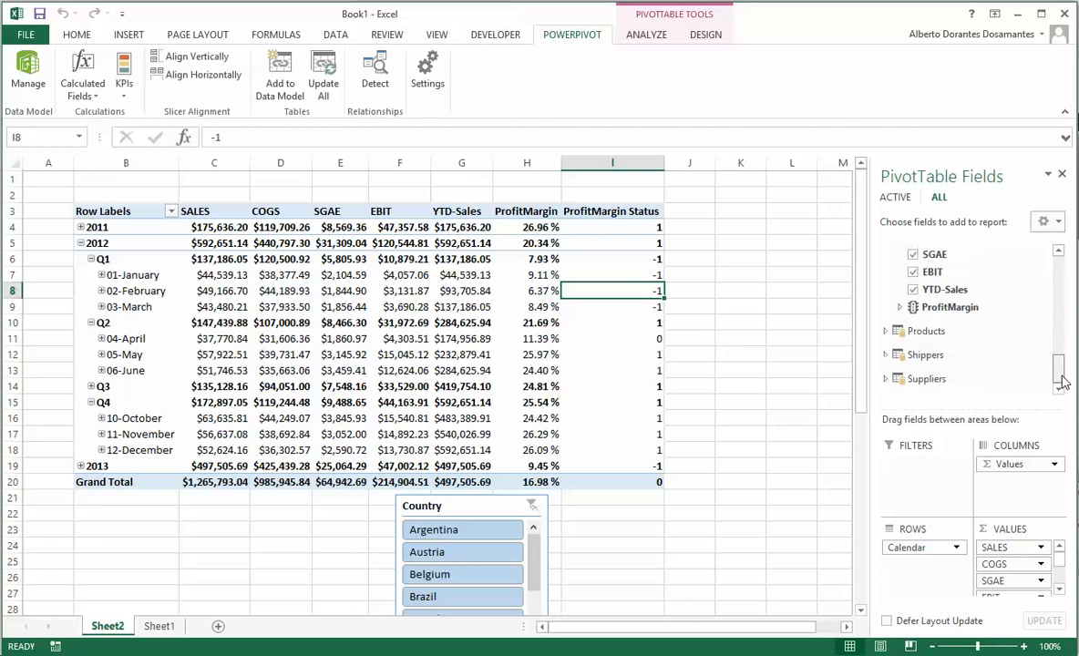
pyautogui.click(900, 309)
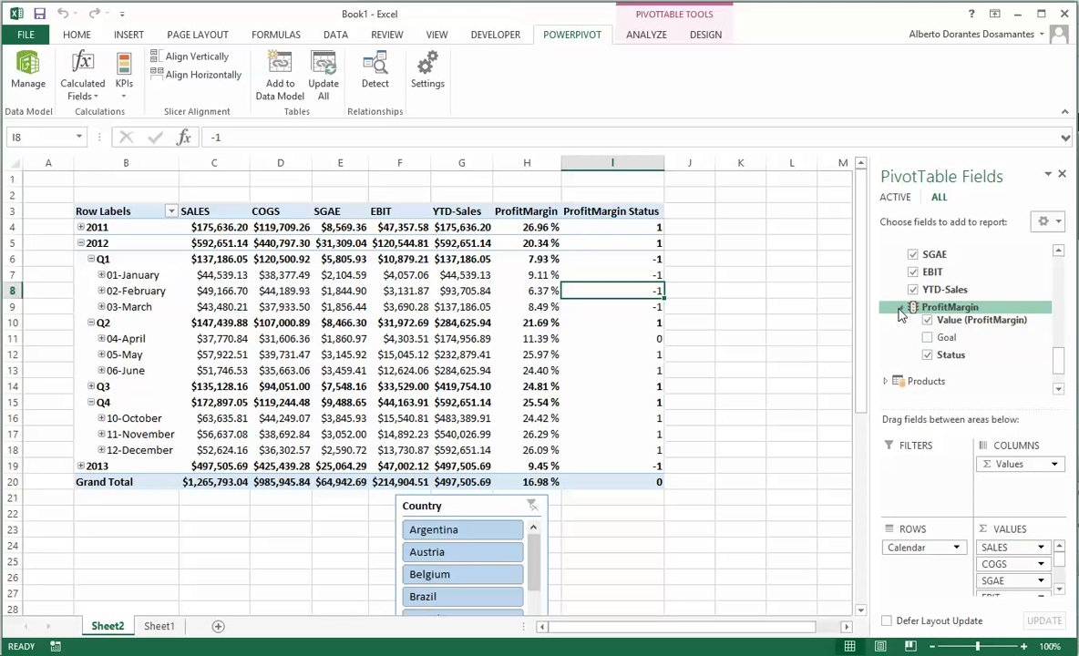
pyautogui.click(928, 356)
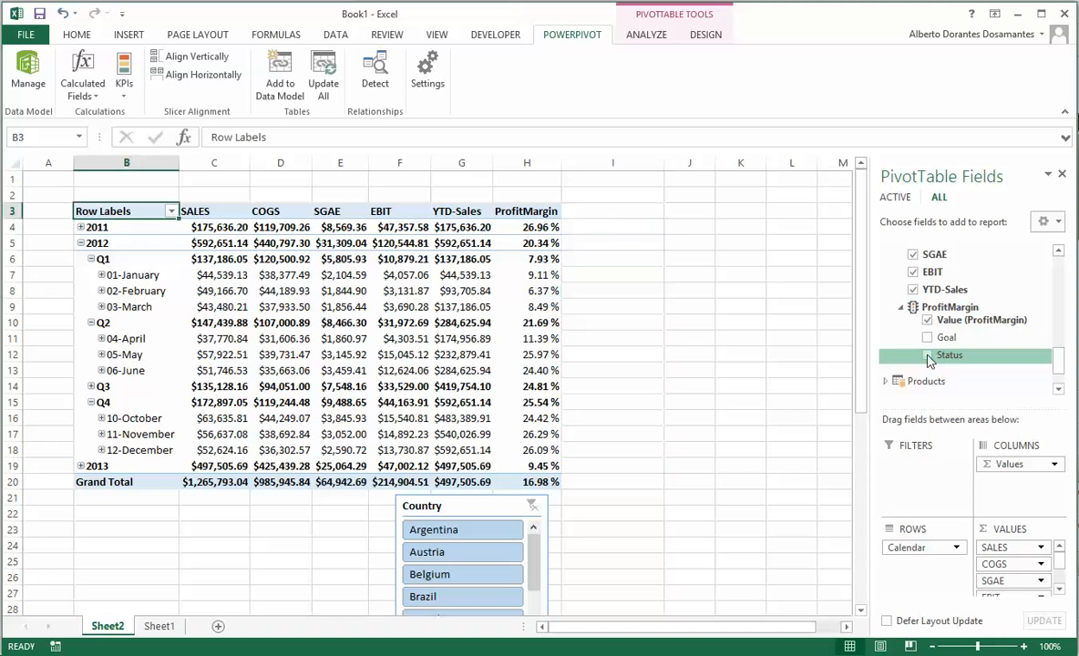
pyautogui.click(928, 357)
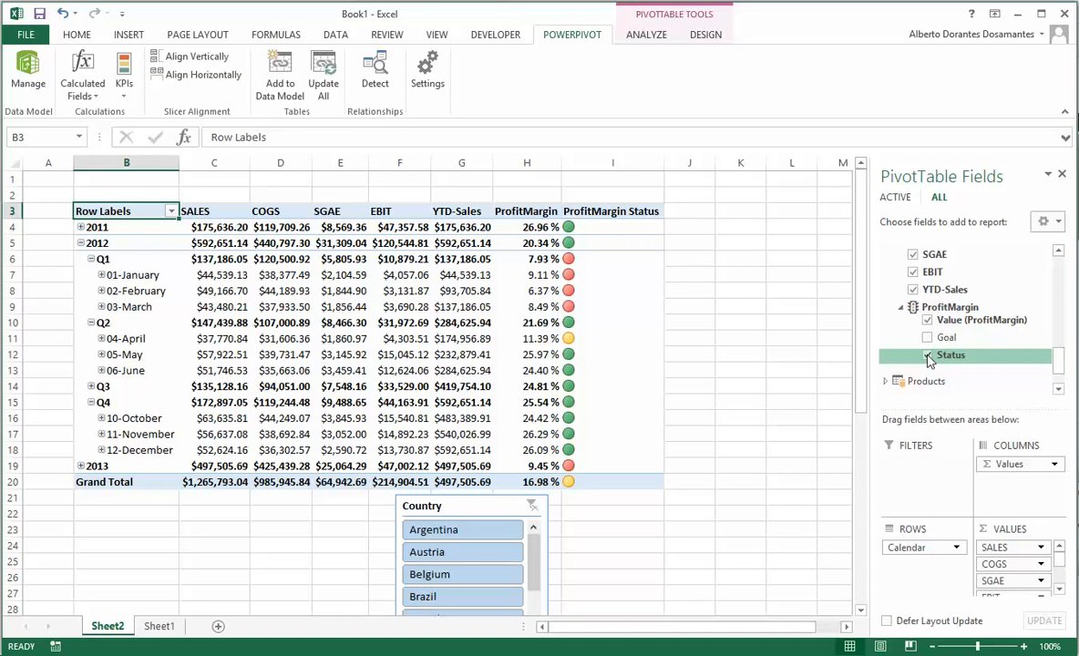
# Step: Examine the underlying ProfitMargin Status values for 2012 Q1 and the months January to May
pyautogui.click(594, 275)
pyautogui.press('Down')
pyautogui.press('Down')
pyautogui.press('Down')
pyautogui.press('Down')
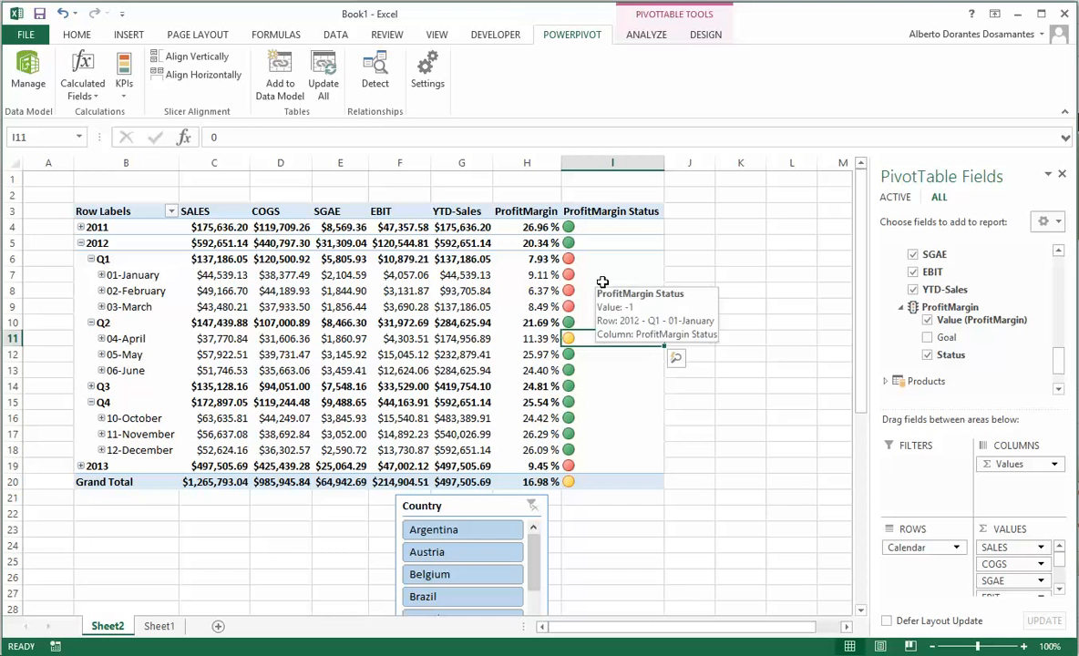
pyautogui.click(606, 275)
pyautogui.click(621, 259)
pyautogui.click(618, 359)
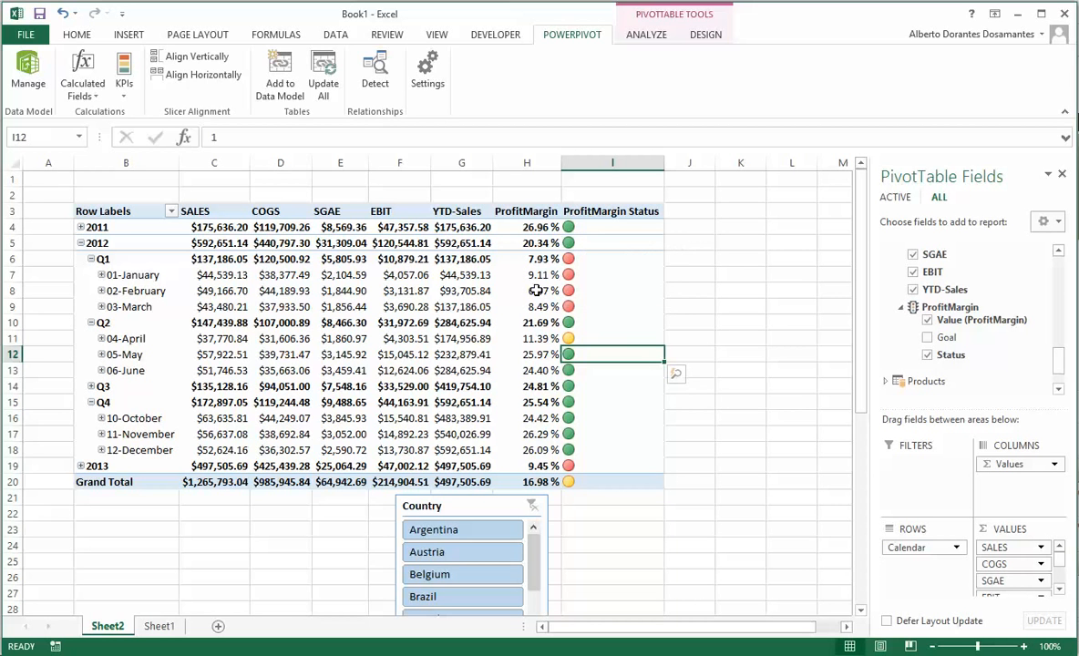
pyautogui.click(590, 259)
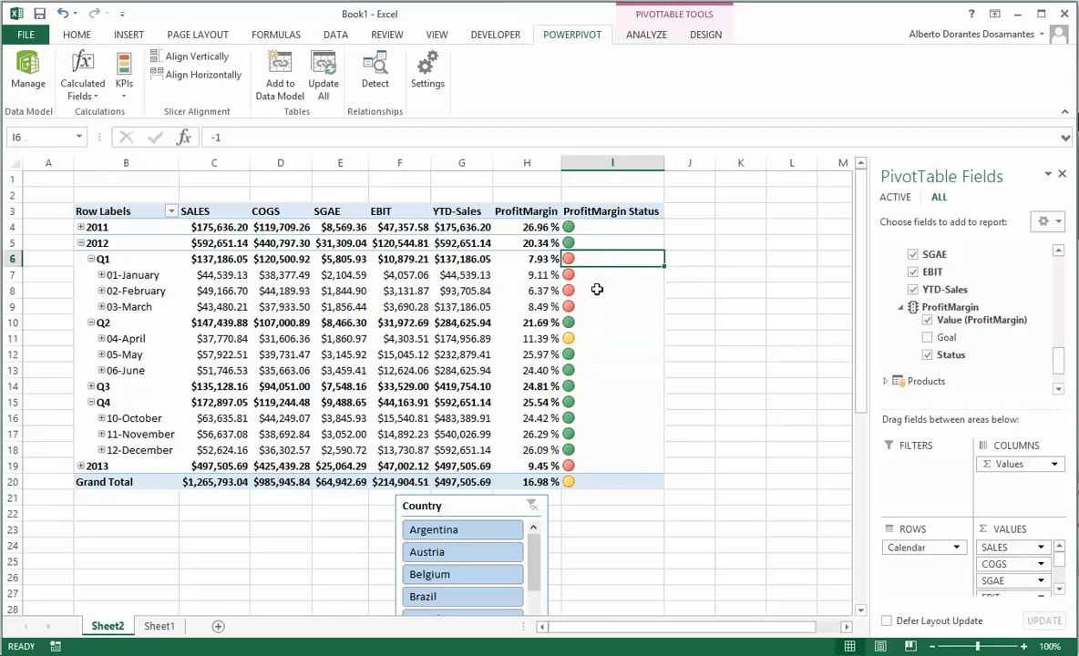
pyautogui.click(597, 288)
# Step: Move the Country slicer beside the lower part of the ProfitMargin Status column and expand 2013 into its quarters
pyautogui.moveTo(864, 339); pyautogui.dragTo(853, 357)
pyautogui.moveTo(461, 473); pyautogui.dragTo(722, 323)
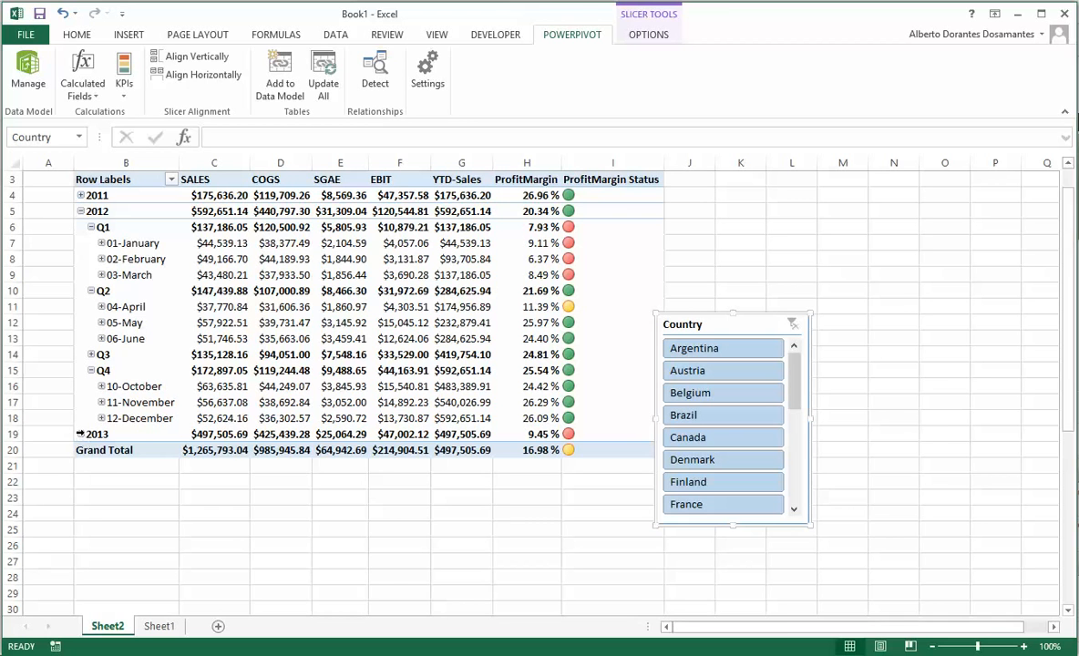
pyautogui.click(81, 435)
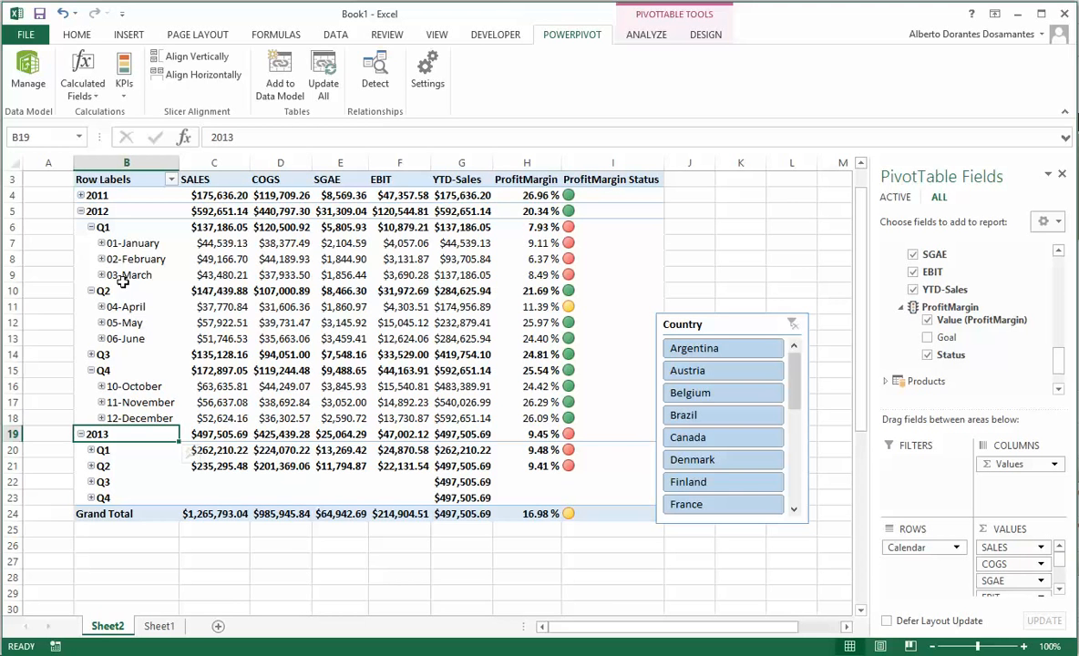
# Step: Filter the pivot table to Argentina and check the ProfitMargin Status for 2012 Q1, February and March
pyautogui.click(685, 348)
pyautogui.click(543, 227)
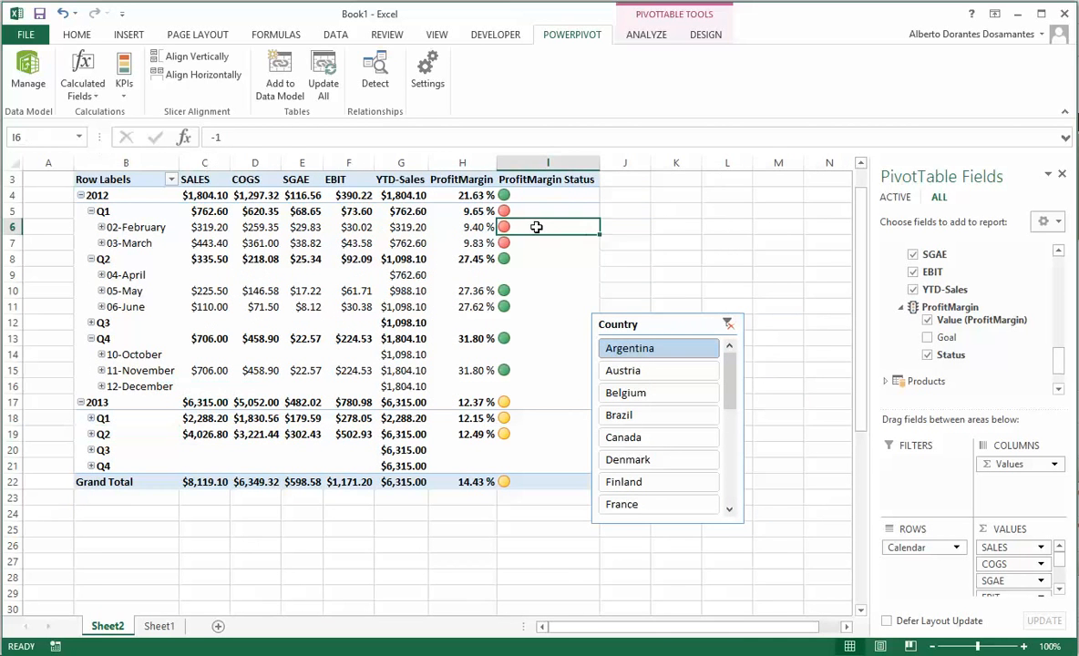
pyautogui.press('Left')
pyautogui.press('Left')
pyautogui.click(530, 211)
pyautogui.click(526, 242)
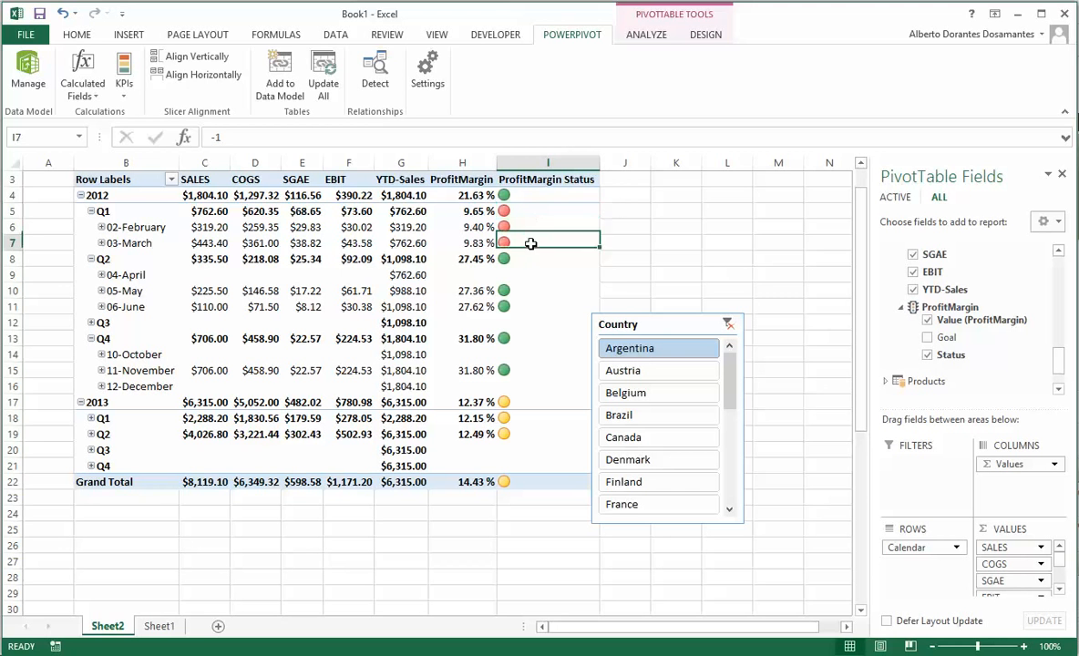
pyautogui.click(530, 213)
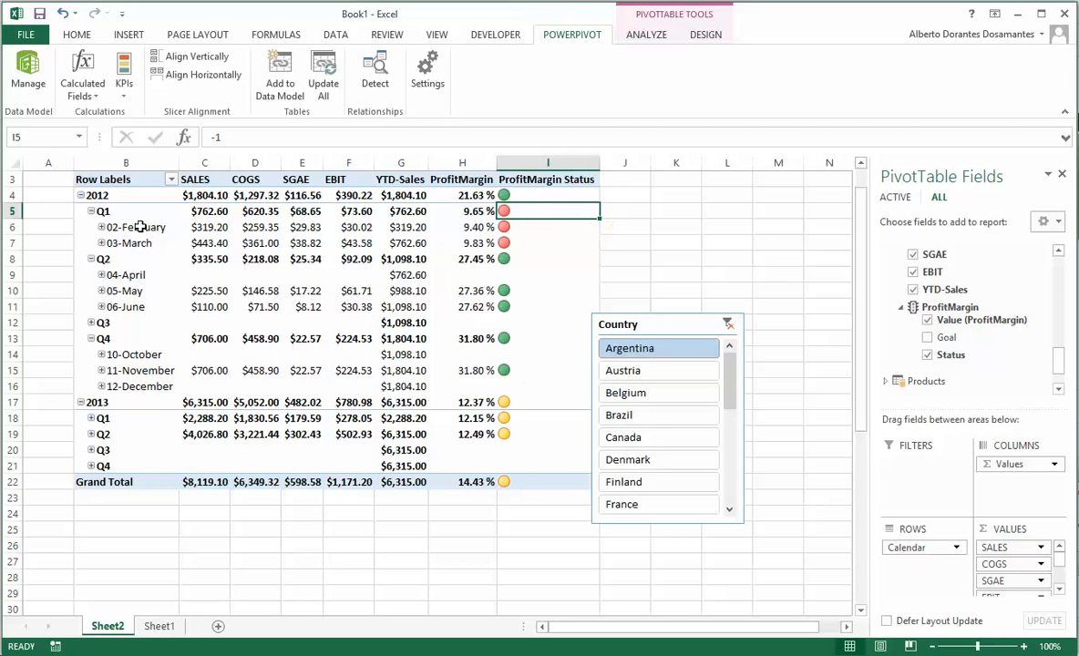
# Step: Compare the ProfitMargin KPI across countries by filtering in turn to Belgium, Austria, Brazil, Argentina, Belgium again and Canada
pyautogui.click(636, 395)
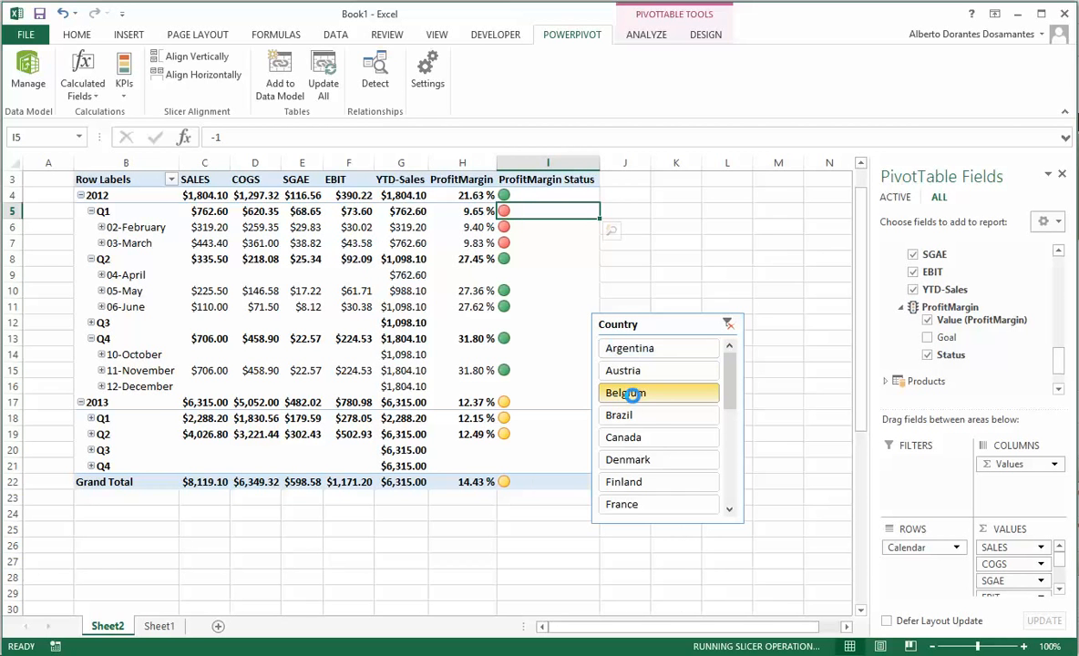
pyautogui.click(643, 371)
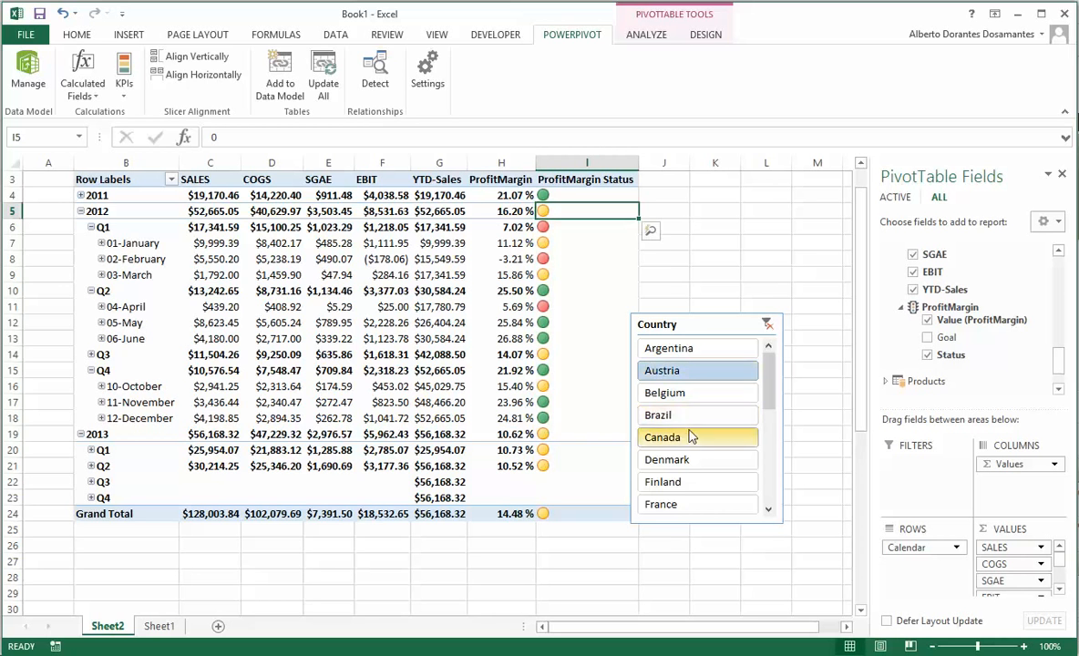
pyautogui.click(672, 414)
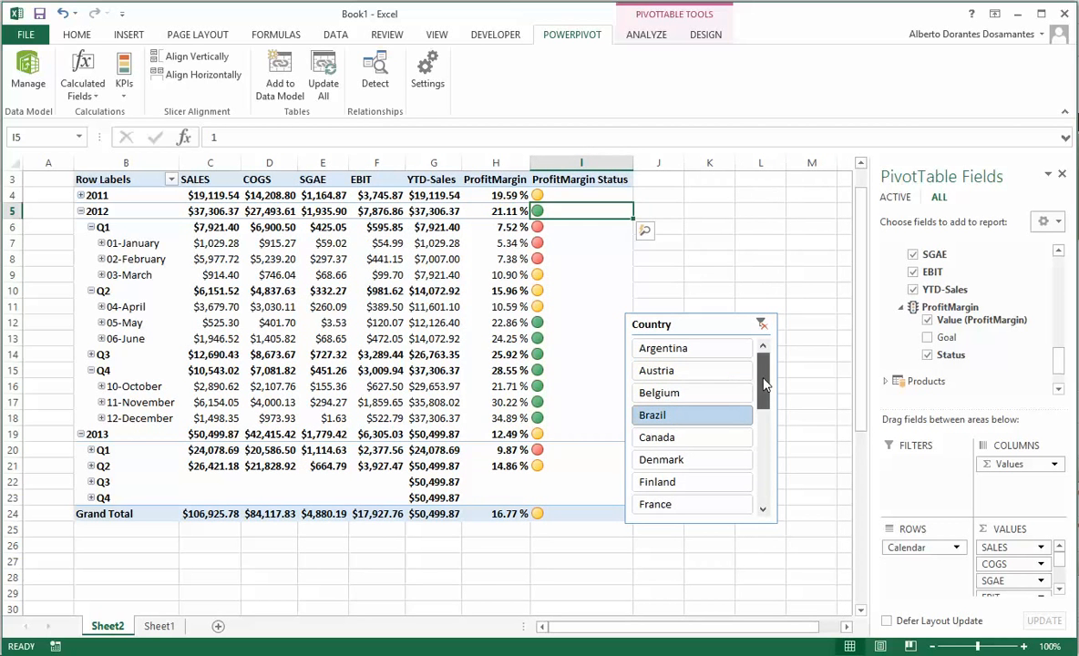
pyautogui.scroll(-3, 763, 414)
pyautogui.scroll(3, 764, 419)
pyautogui.click(682, 348)
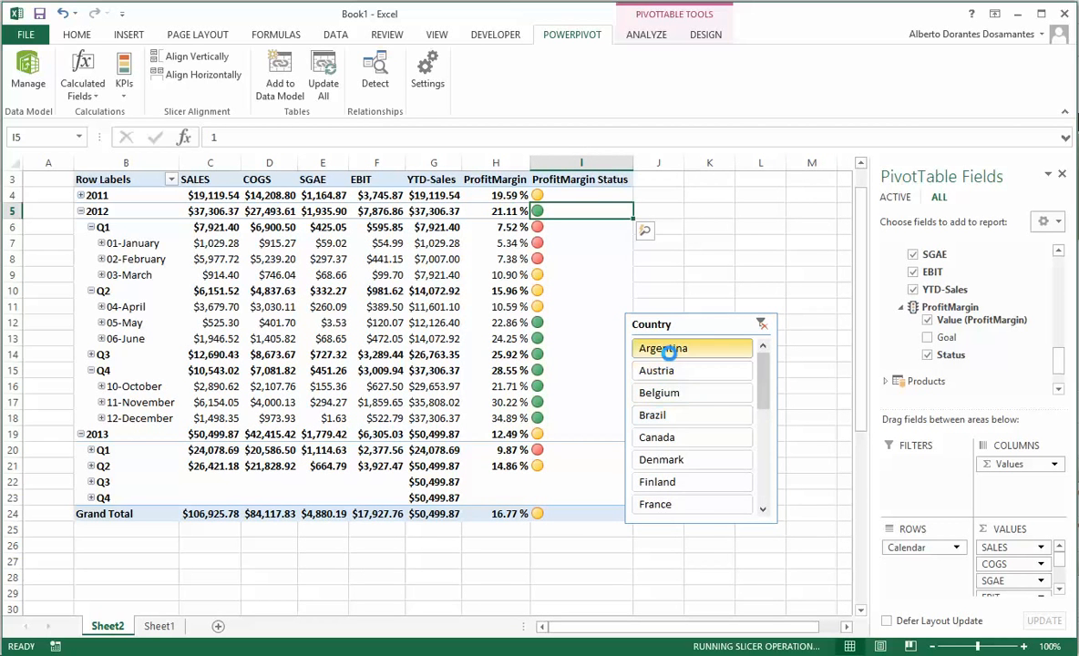
pyautogui.click(674, 393)
pyautogui.click(681, 439)
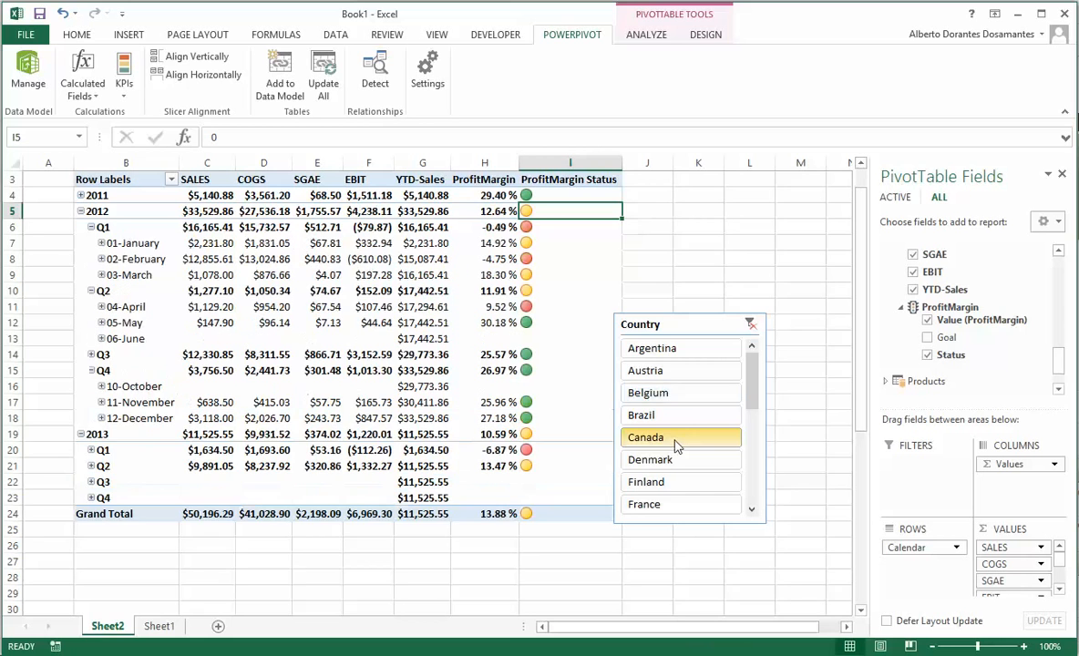